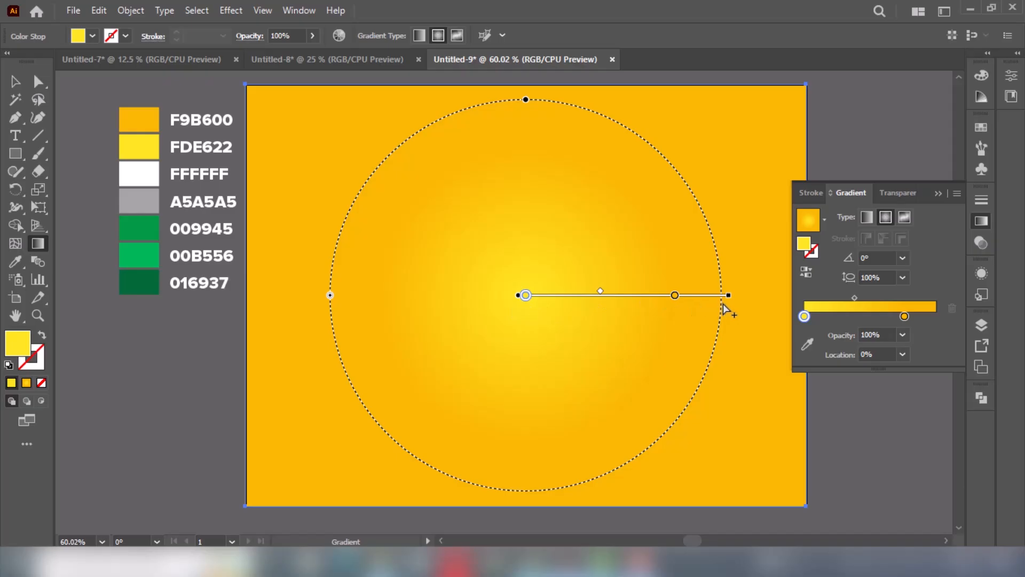
# - Move the background's radial gradient centre up to the upper middle of the artboard and deselect the rectangle
pyautogui.moveTo(722, 296); pyautogui.dragTo(723, 215)
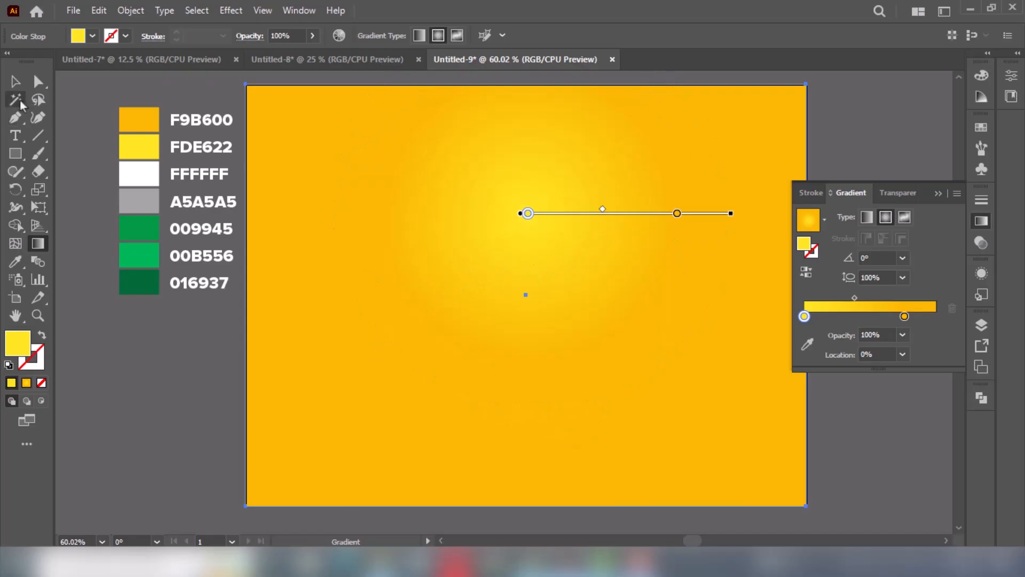
pyautogui.click(15, 81)
pyautogui.click(178, 339)
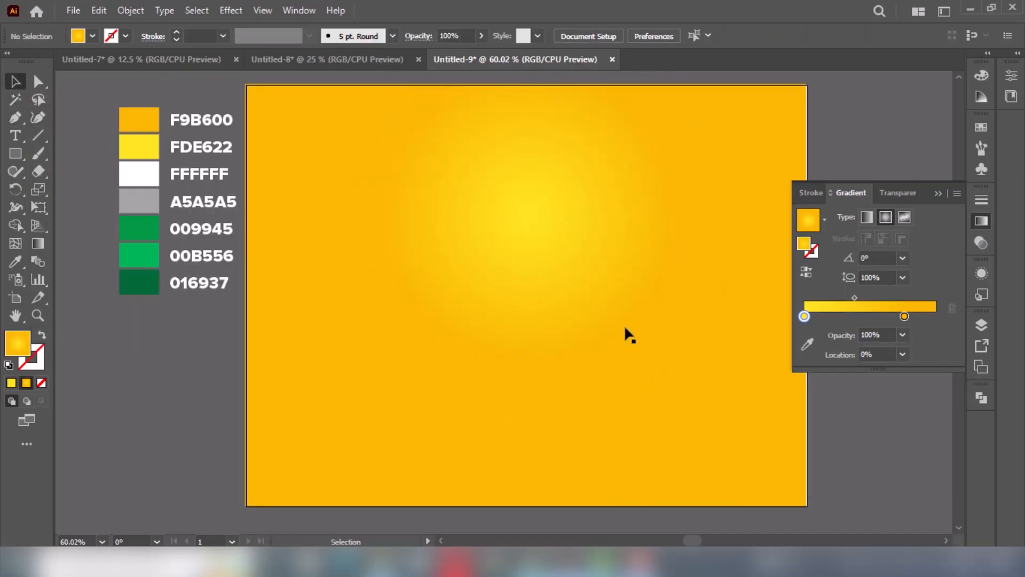
# - Add the text CARTOON in Baby Monsta, enlarge it to about 130 pt and place it mid-artboard
pyautogui.click(16, 138)
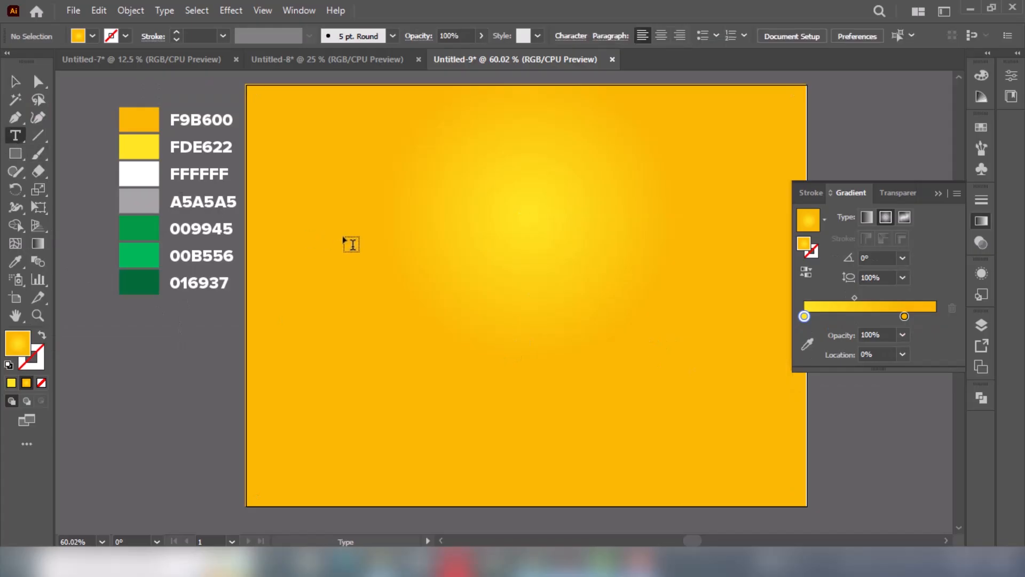
pyautogui.click(377, 251)
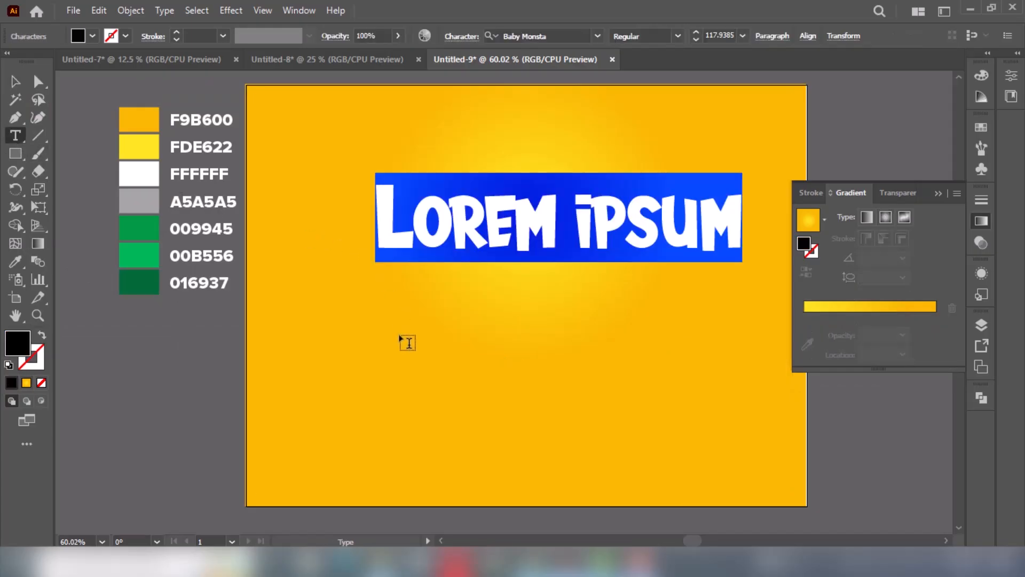
pyautogui.write('CAR')
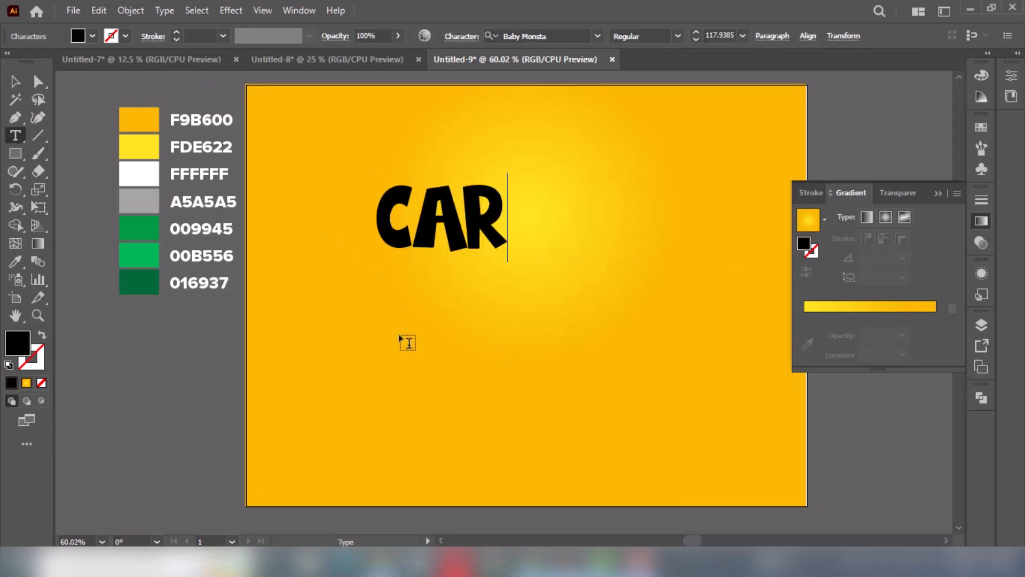
pyautogui.write('T')
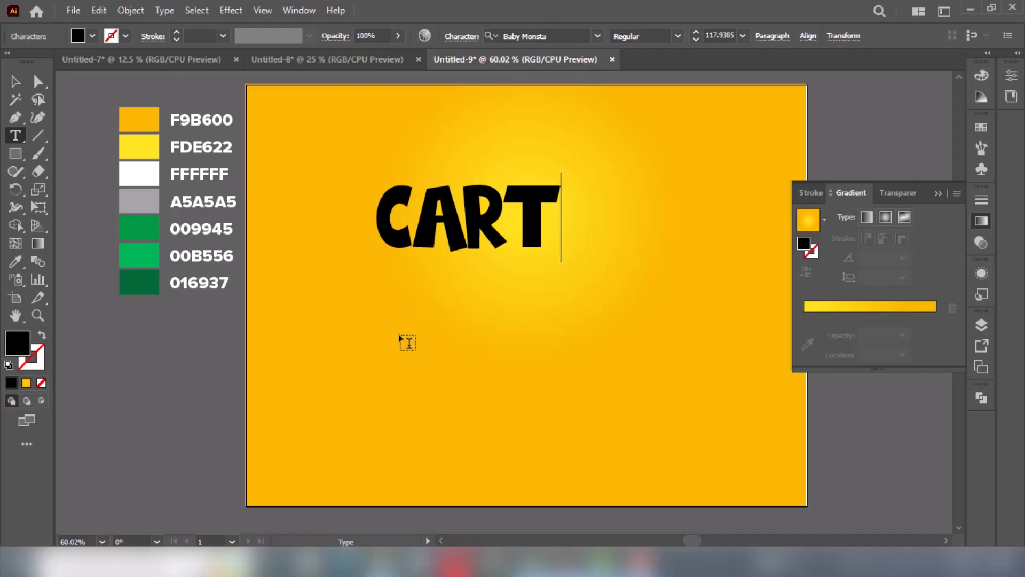
pyautogui.write('OON')
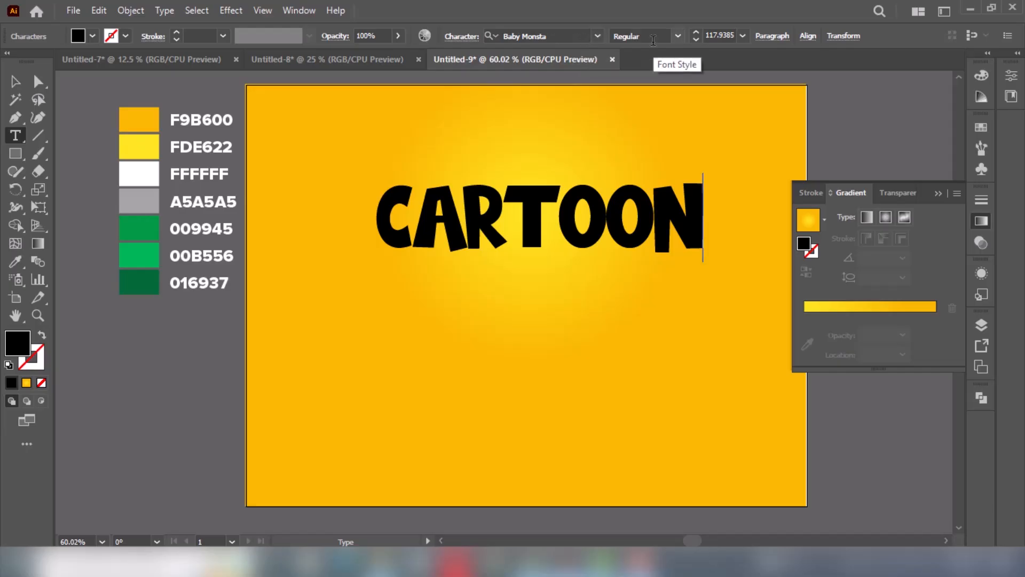
pyautogui.click(15, 82)
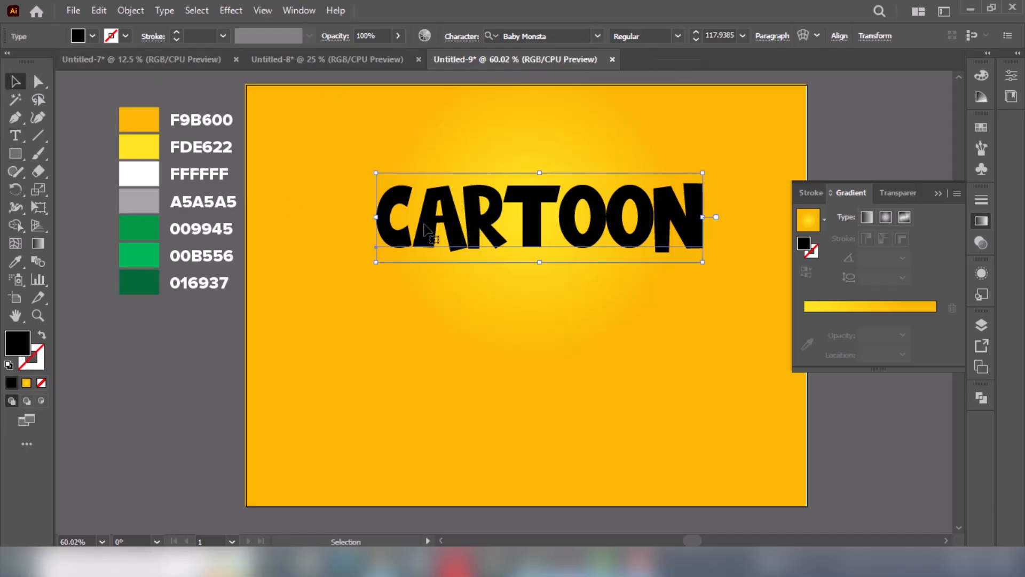
pyautogui.moveTo(530, 241); pyautogui.dragTo(532, 326)
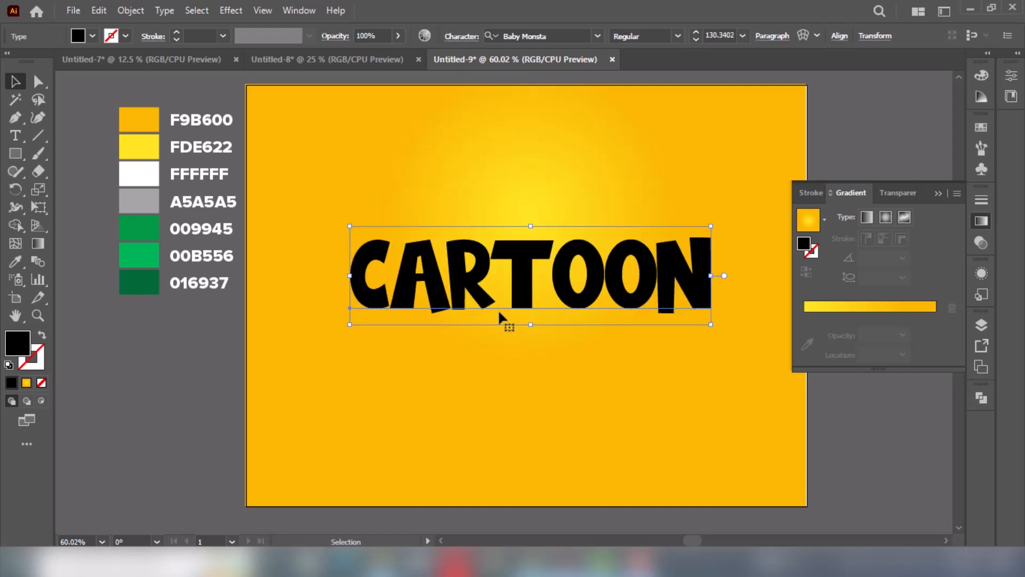
# - Remove the CARTOON text's original fill and add a new white fill to its appearance
pyautogui.click(41, 383)
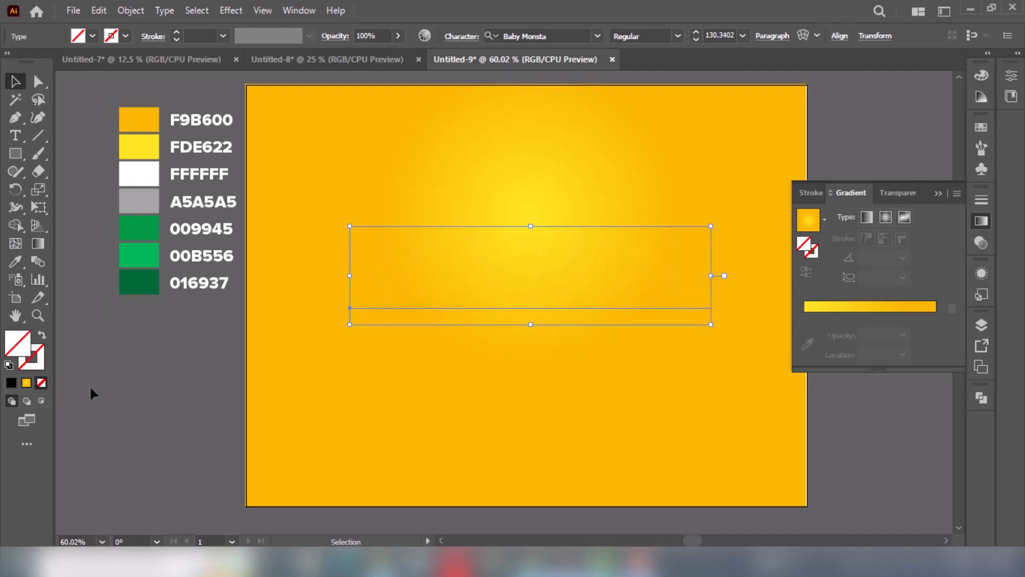
pyautogui.click(983, 273)
pyautogui.click(817, 473)
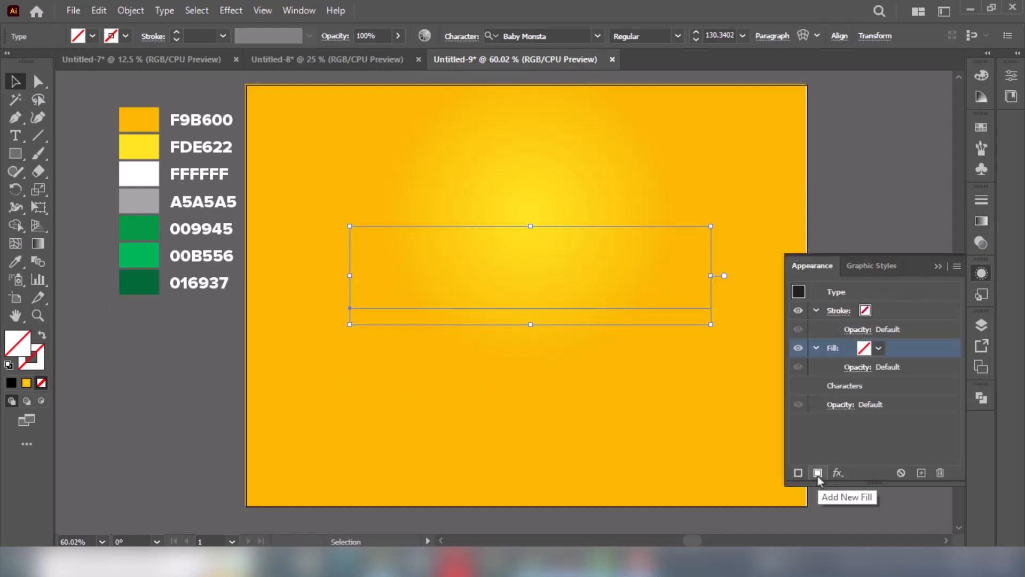
pyautogui.click(879, 348)
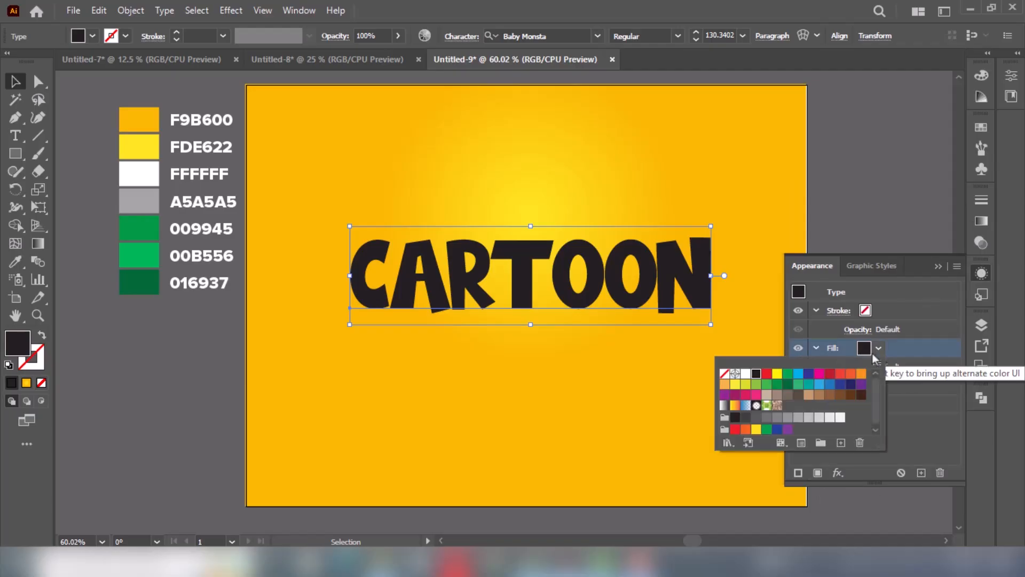
pyautogui.doubleClick(743, 378)
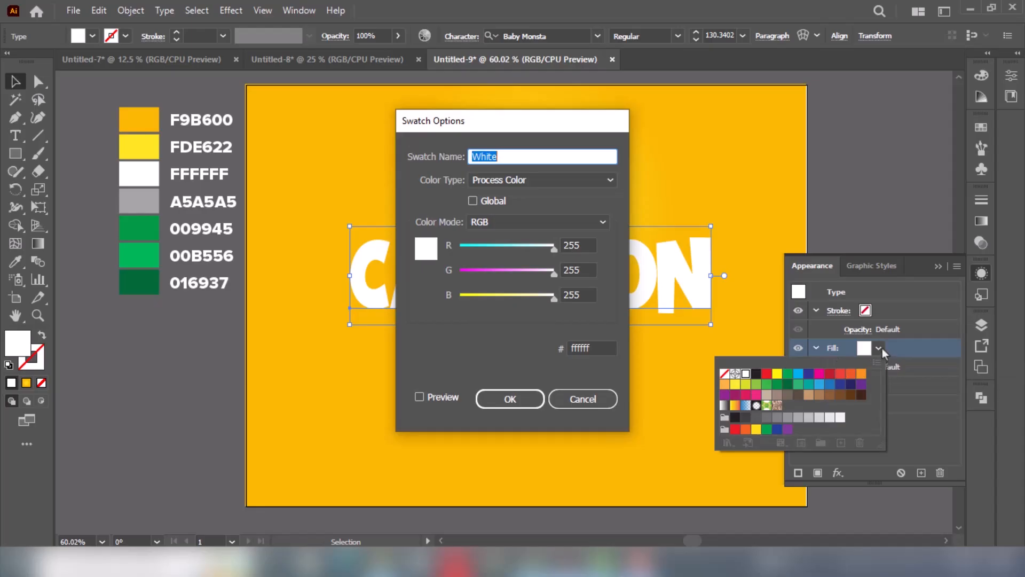
pyautogui.click(584, 405)
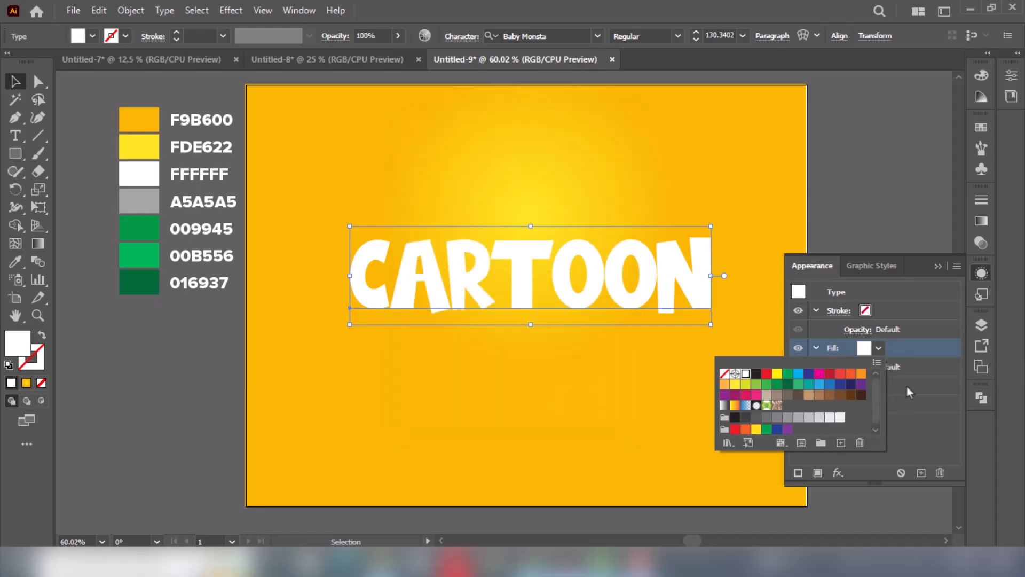
pyautogui.click(909, 352)
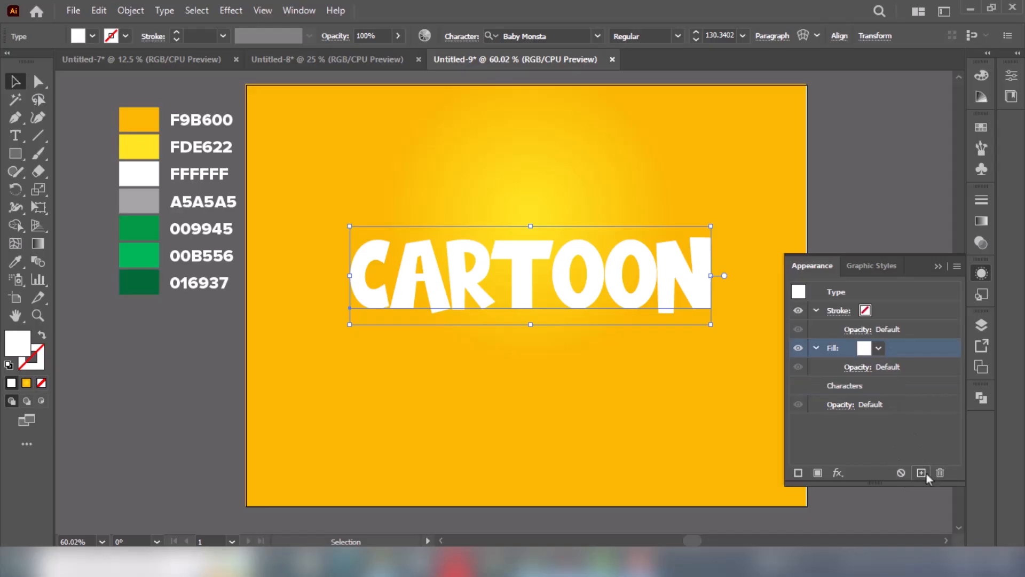
# - Duplicate the white fill and recolour the lower copy with the grey A5A5A5 palette sample
pyautogui.click(927, 472)
pyautogui.click(887, 384)
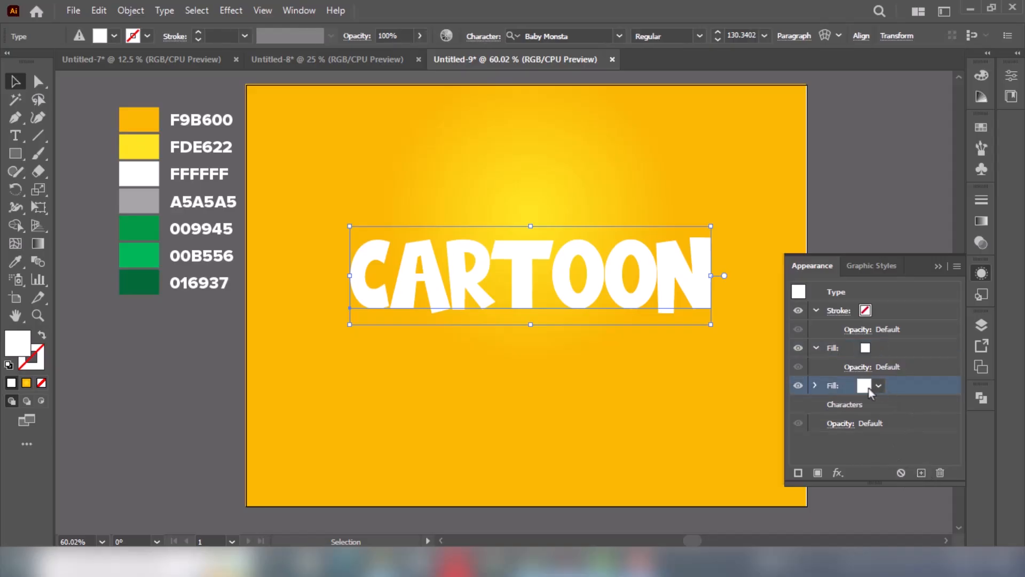
pyautogui.click(15, 261)
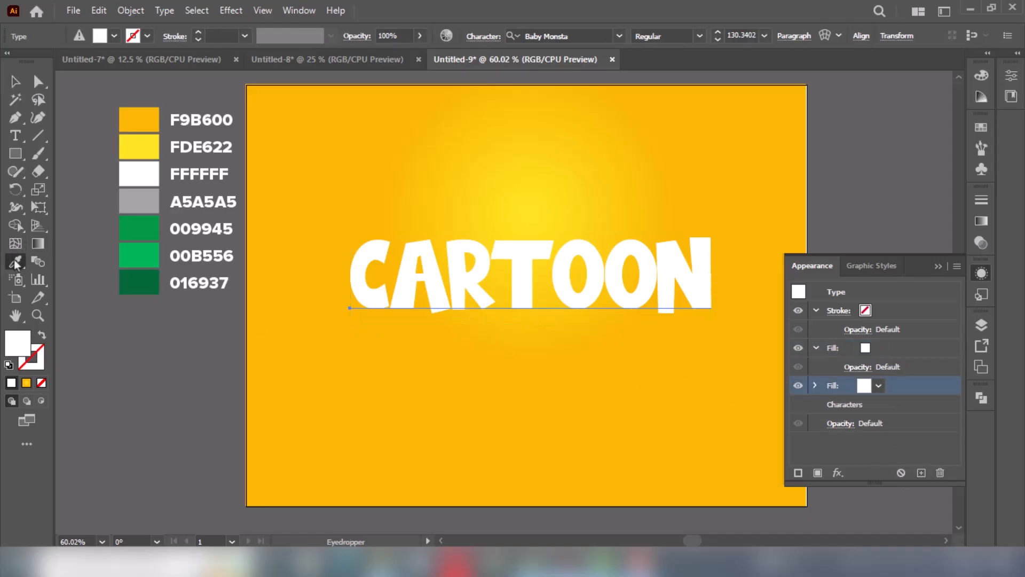
pyautogui.click(133, 200)
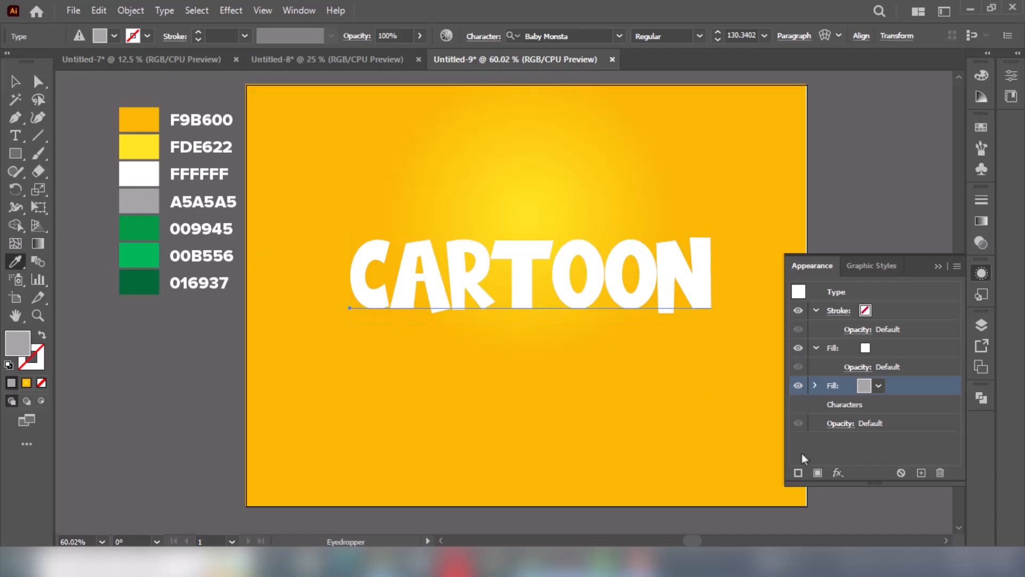
# - Apply a Transform effect to the grey fill with 99.9% horizontal scale, 0.3 px vertical move and 30 copies
pyautogui.click(837, 473)
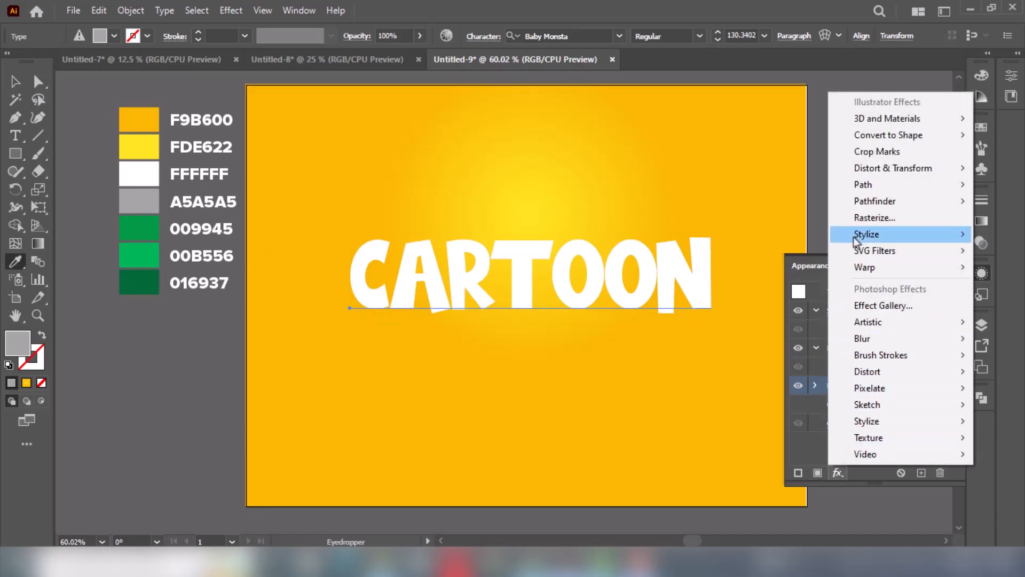
pyautogui.moveTo(872, 172)
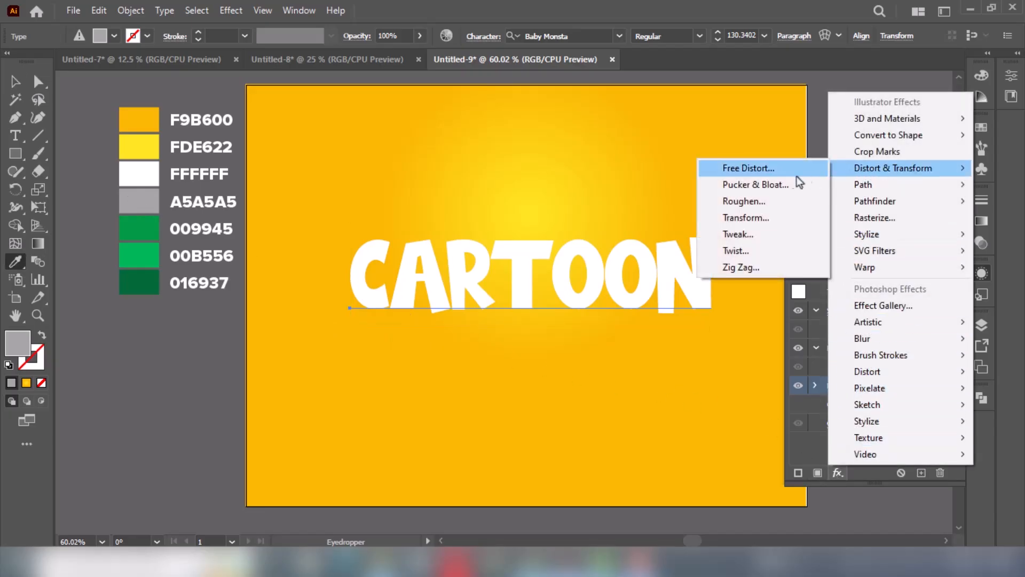
pyautogui.click(777, 218)
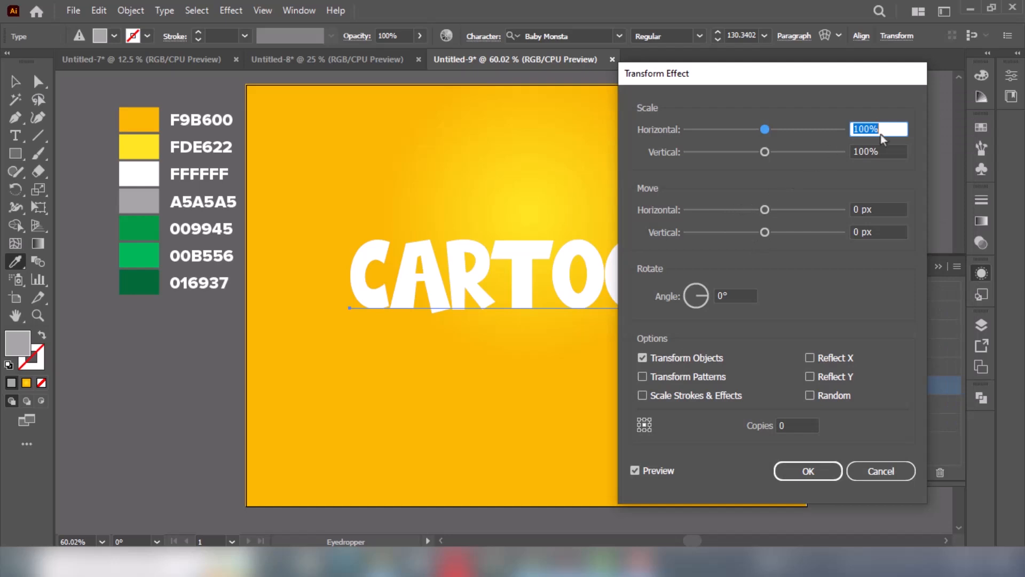
pyautogui.write('99.9')
pyautogui.click(877, 235)
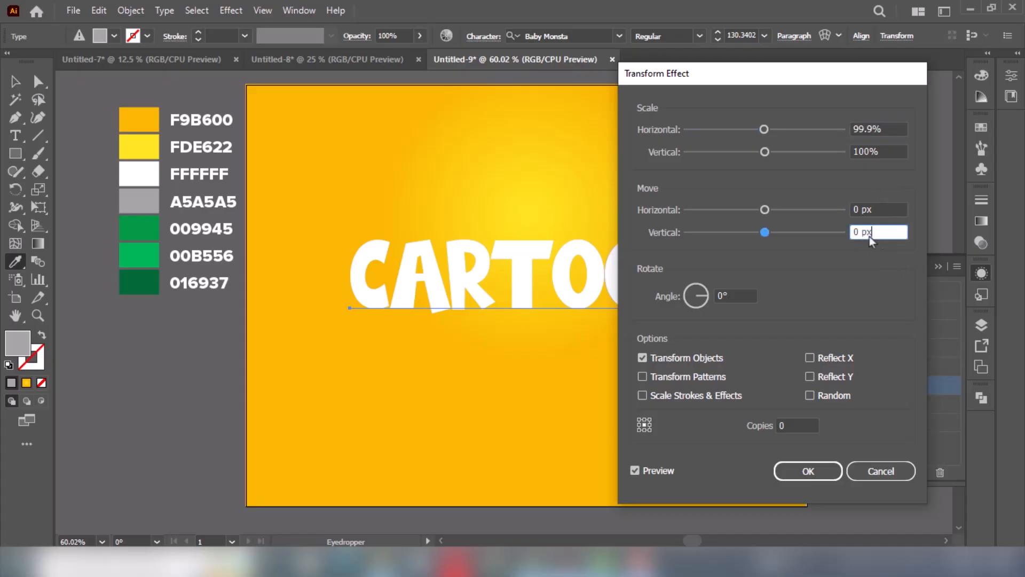
pyautogui.press('BackSpace')
pyautogui.press('BackSpace')
pyautogui.press('BackSpace')
pyautogui.write('0.3')
pyautogui.click(794, 426)
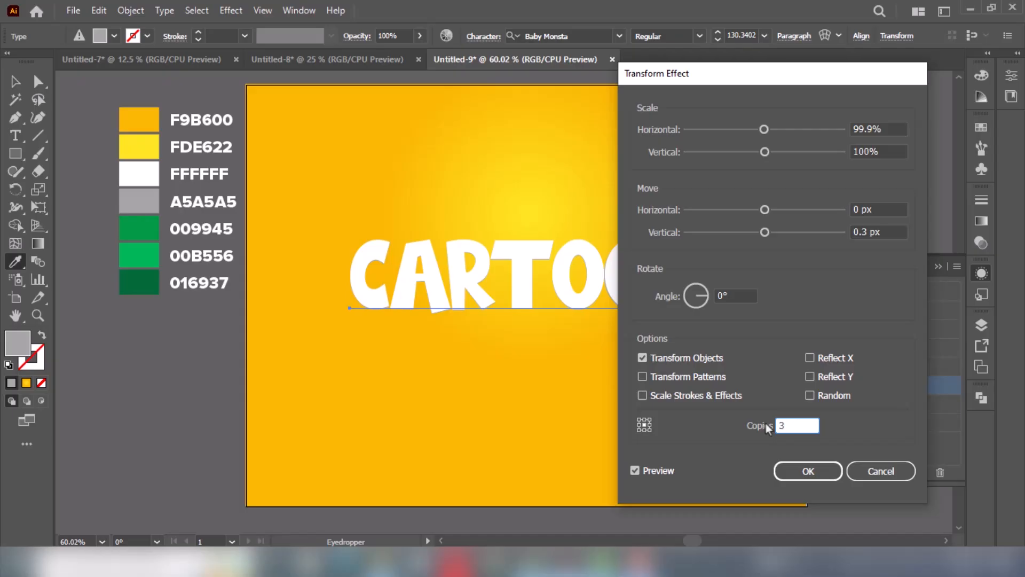
pyautogui.click(847, 230)
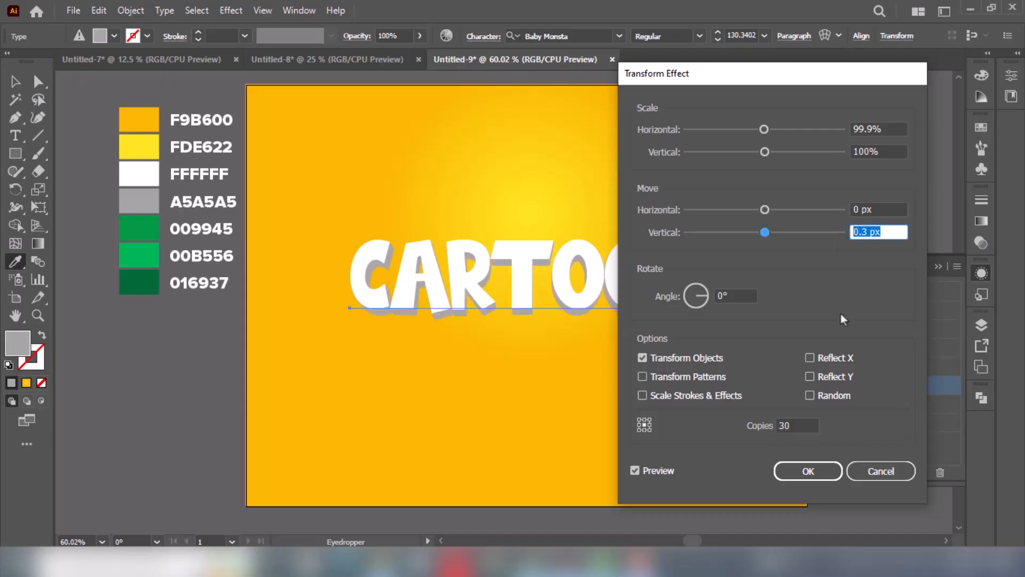
pyautogui.click(808, 470)
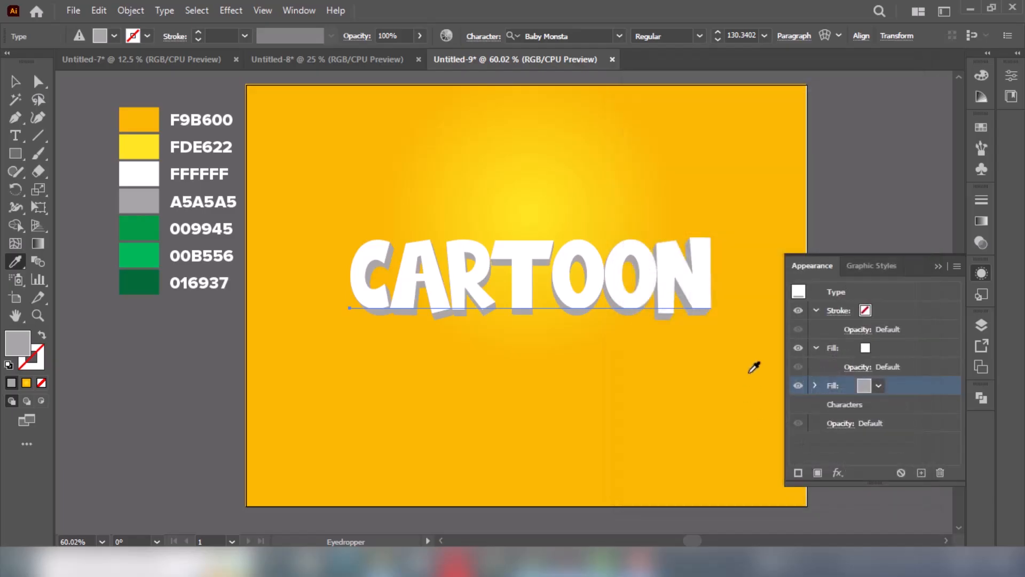
# - Duplicate the white fill again and recolour the lower copy with the dark green 016937 palette sample
pyautogui.click(15, 81)
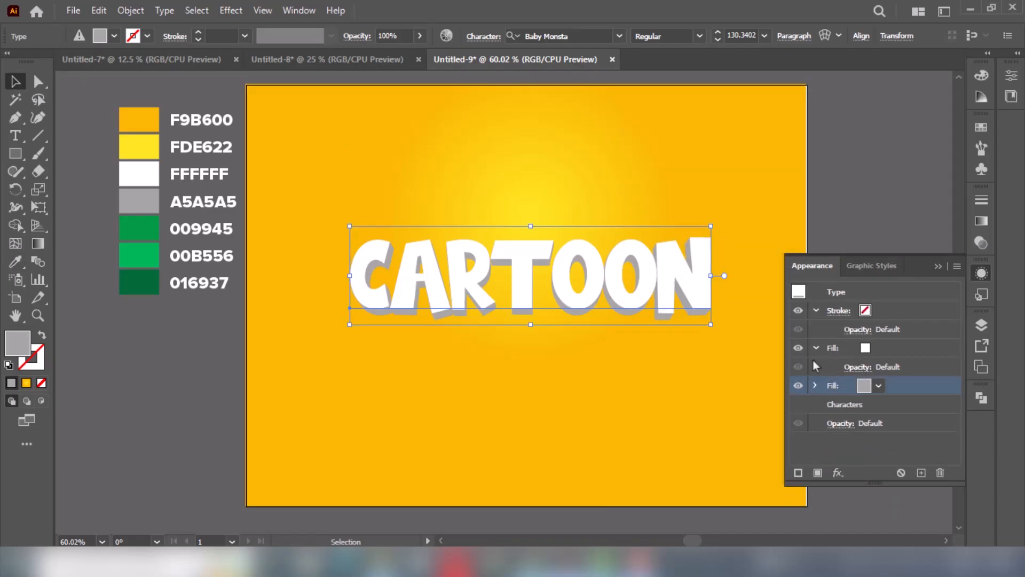
pyautogui.click(895, 347)
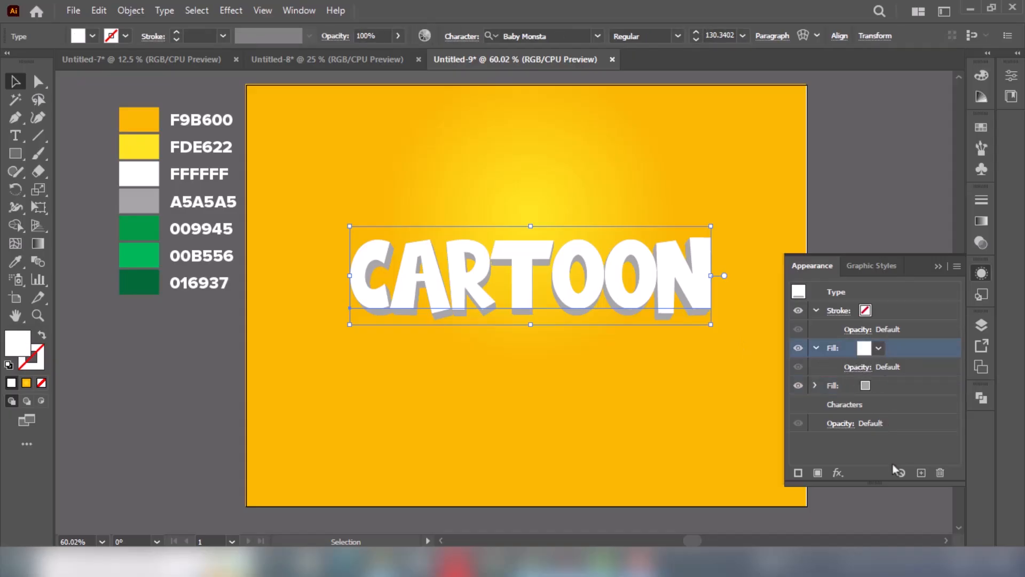
pyautogui.click(920, 473)
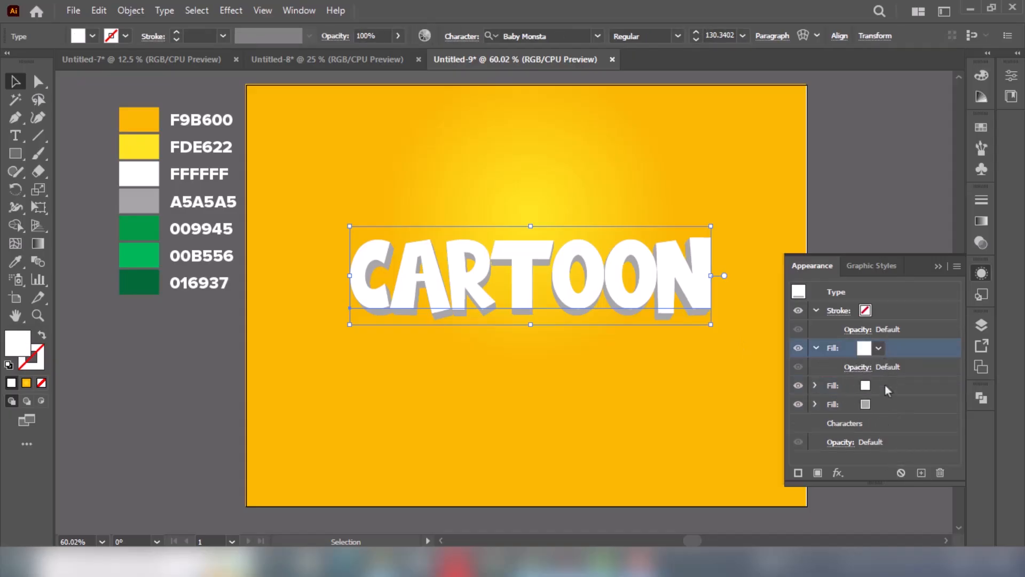
pyautogui.click(884, 385)
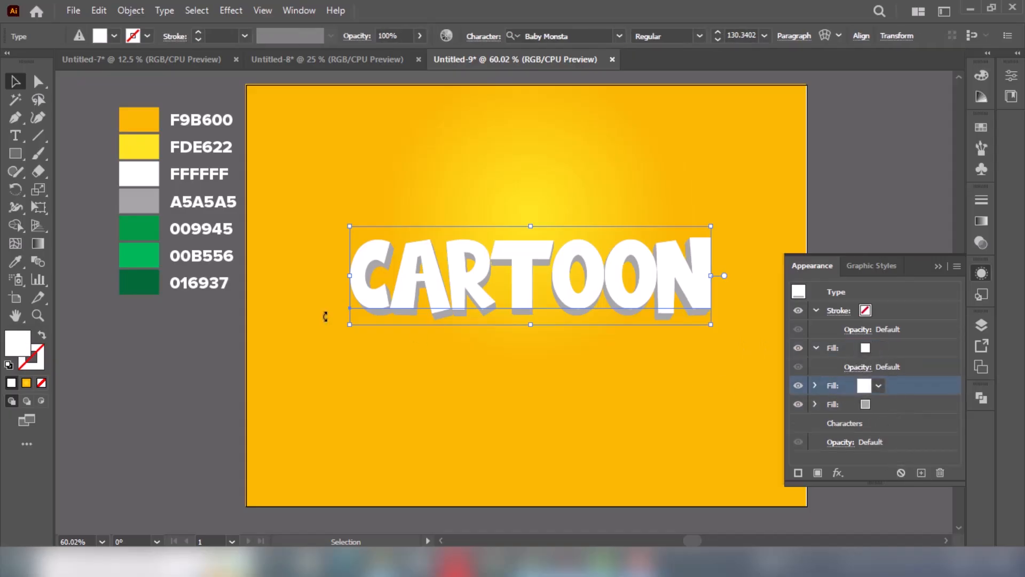
pyautogui.click(16, 261)
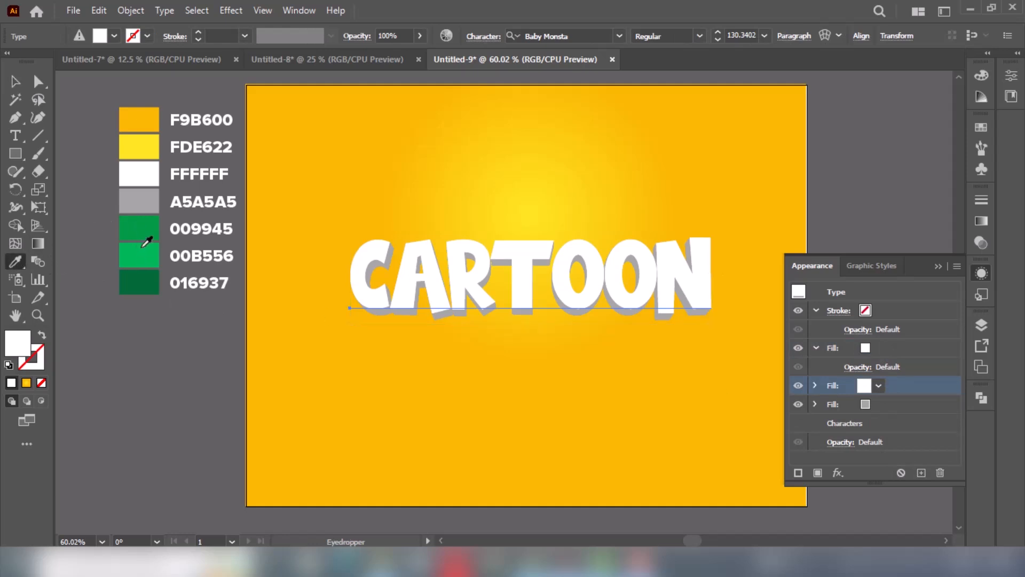
pyautogui.click(149, 279)
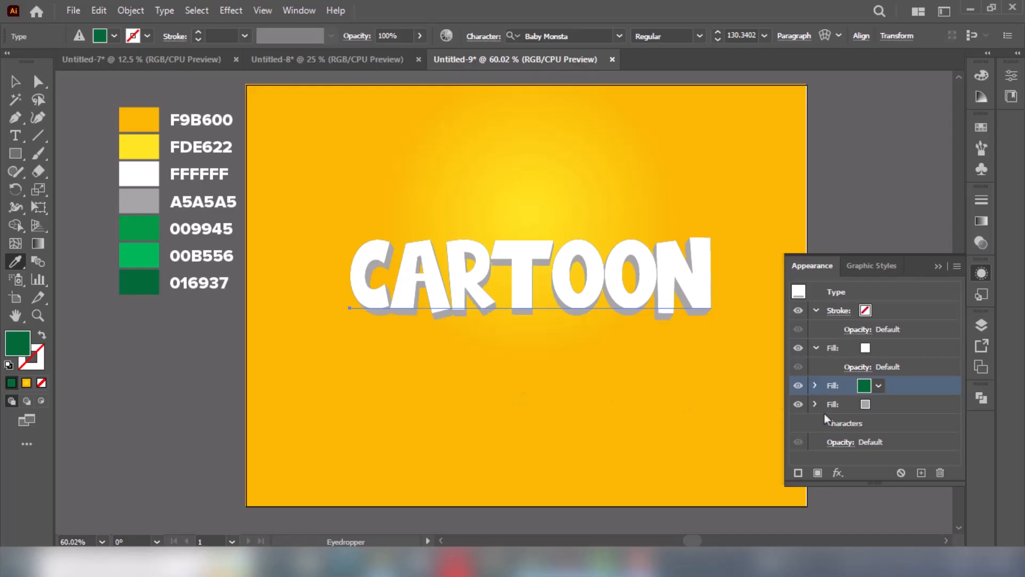
# - Reorder the text's appearance so the dark green fill sits beneath the grey fill
pyautogui.click(920, 422)
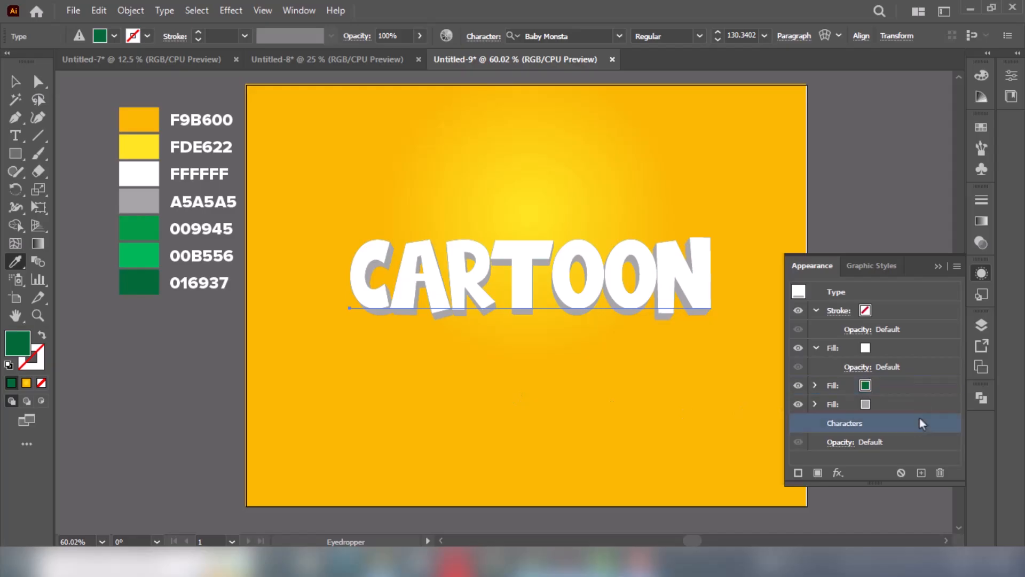
pyautogui.moveTo(903, 385); pyautogui.dragTo(897, 408)
# - Apply an Offset Path effect of 13 px with round joins to the dark green fill
pyautogui.click(889, 403)
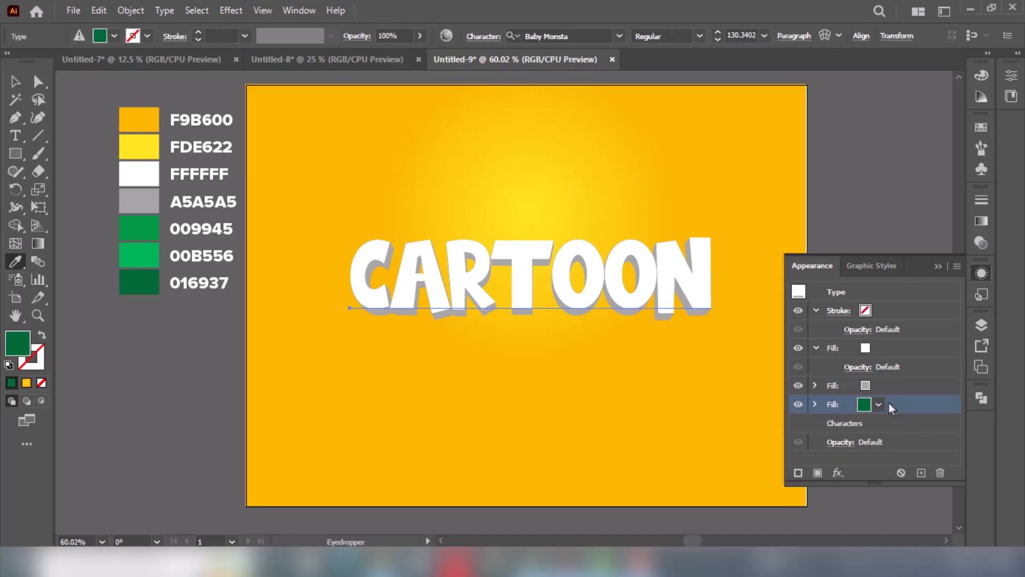
pyautogui.click(838, 472)
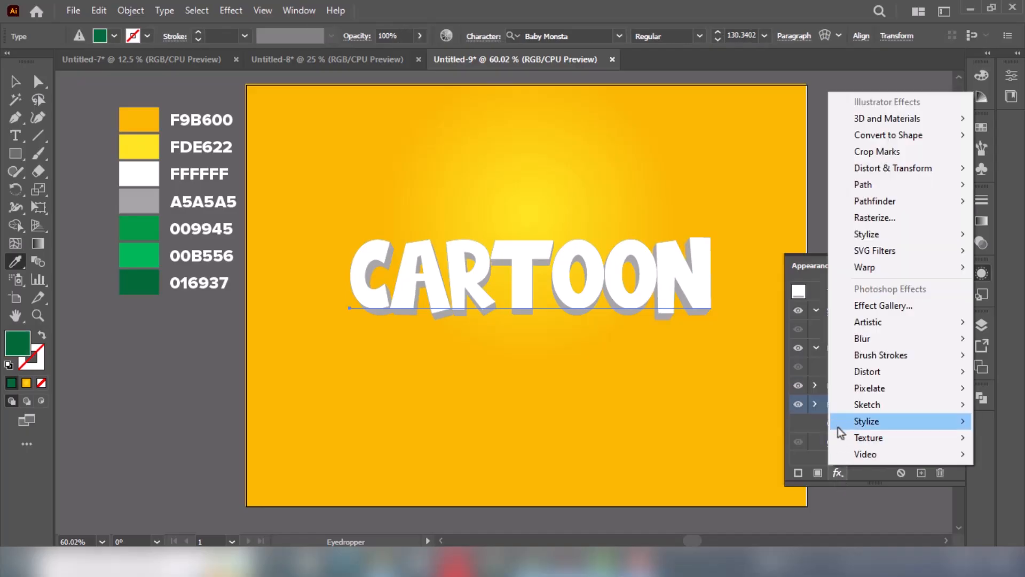
pyautogui.moveTo(865, 188)
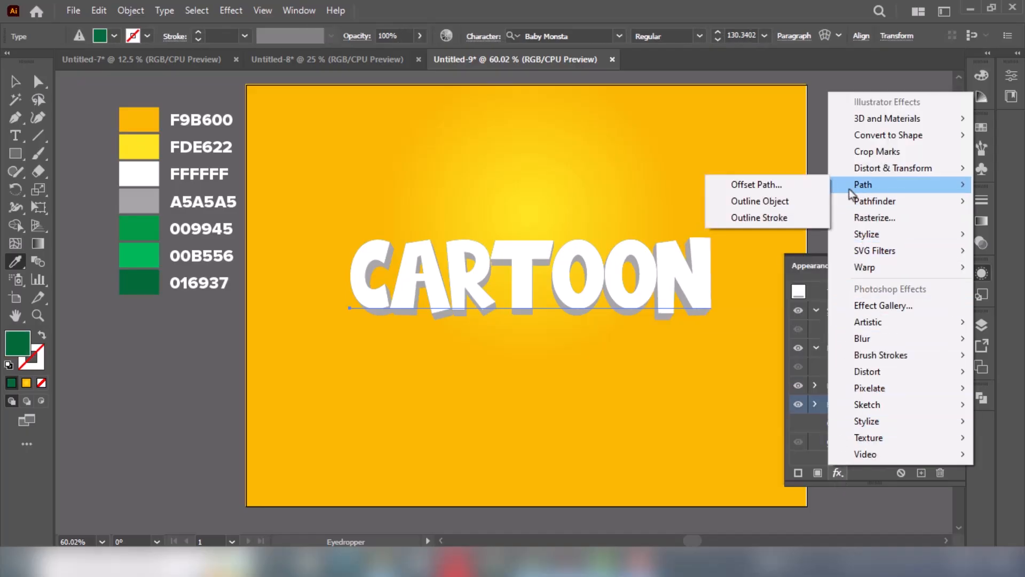
pyautogui.click(802, 187)
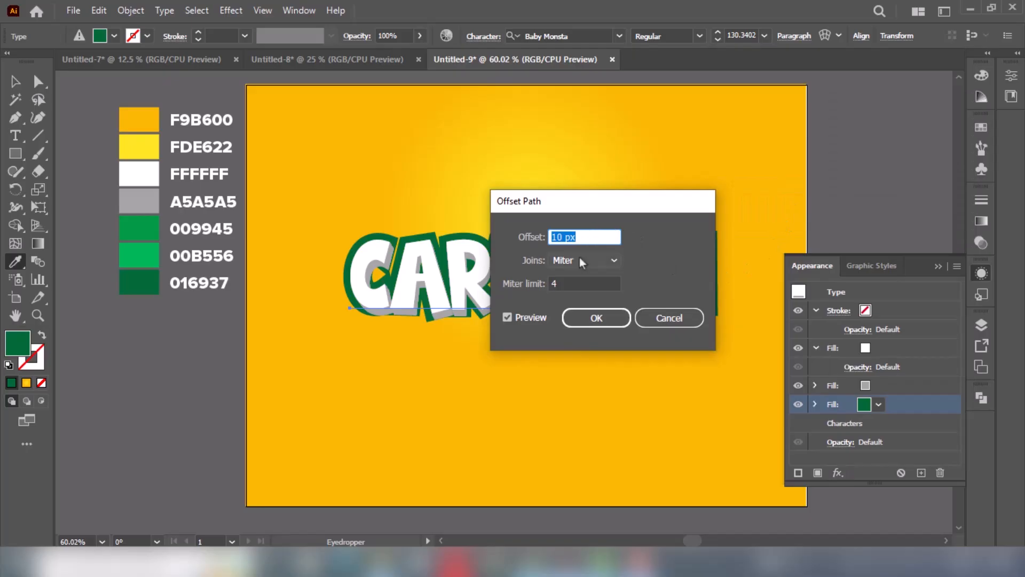
pyautogui.press('Up')
pyautogui.press('Up')
pyautogui.press('Up')
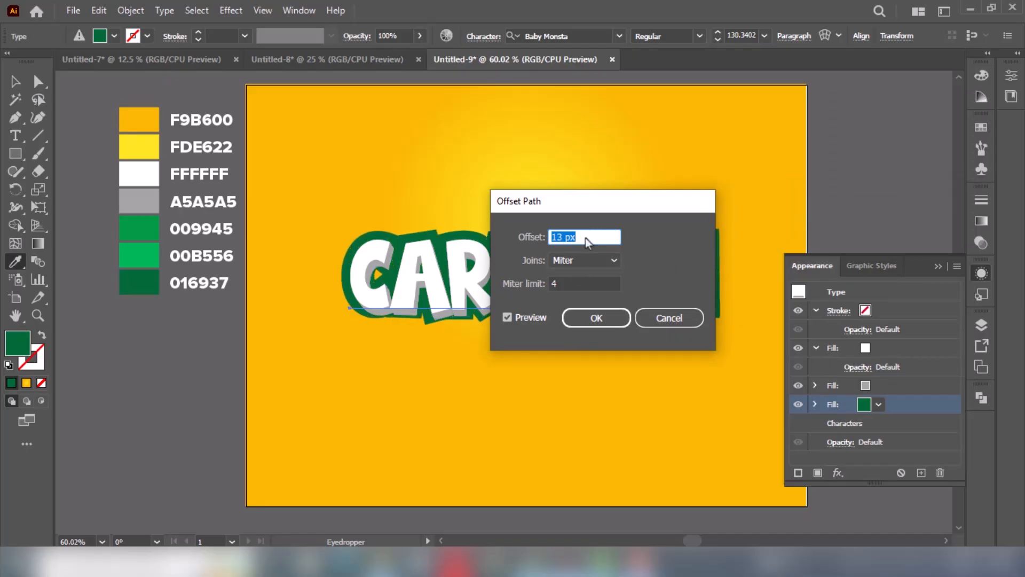
pyautogui.click(590, 264)
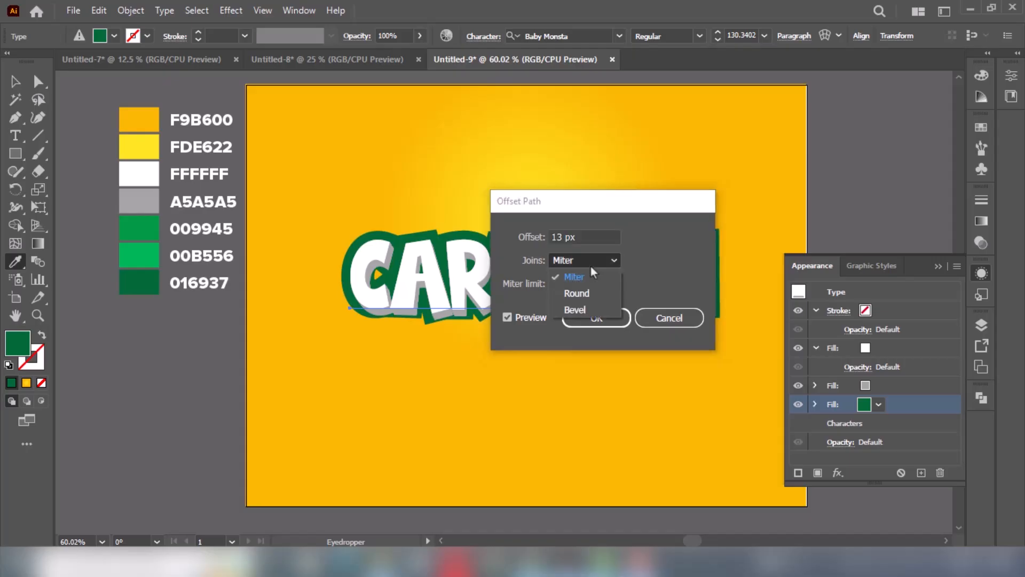
pyautogui.click(590, 291)
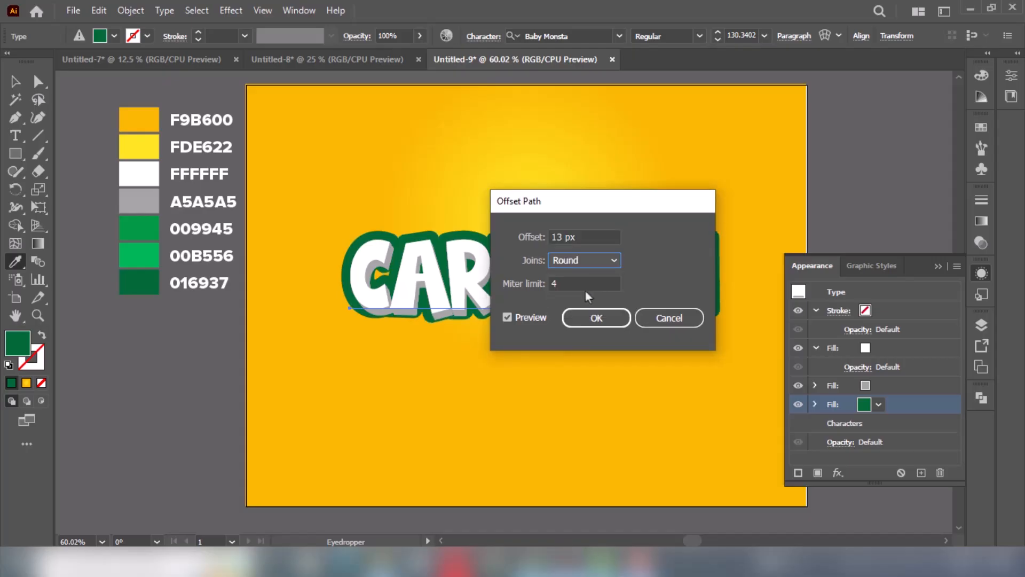
pyautogui.click(566, 286)
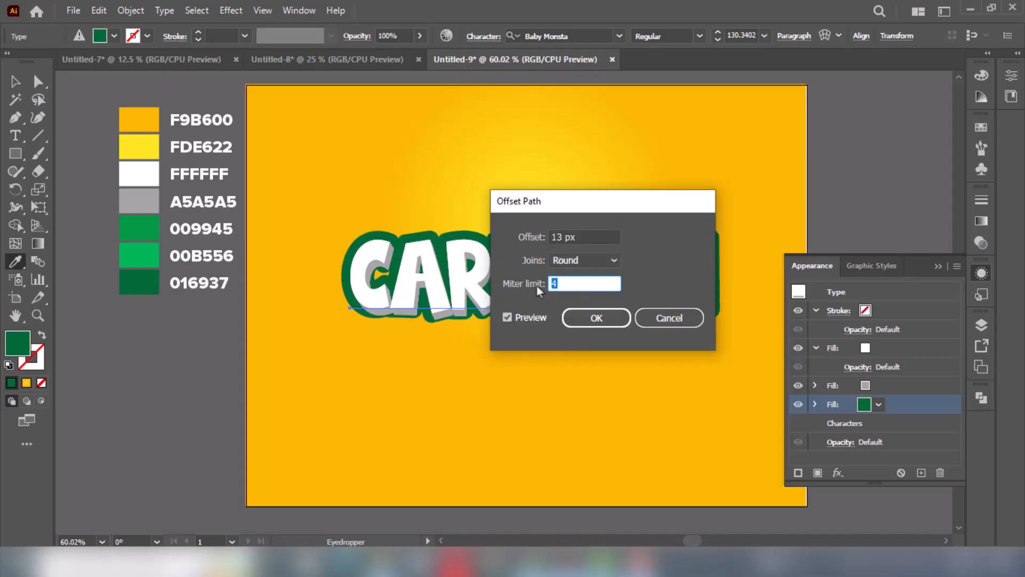
pyautogui.click(593, 318)
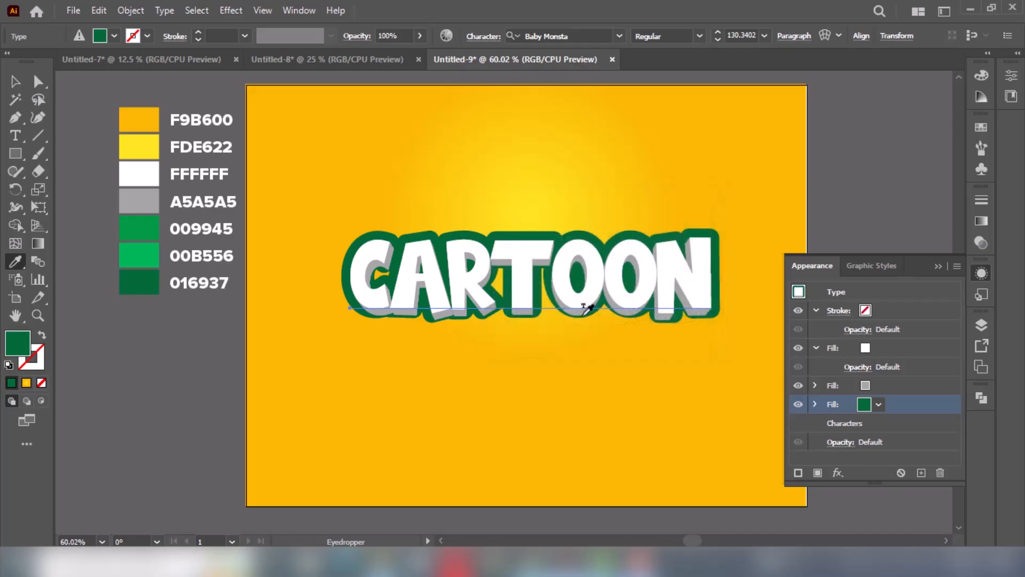
# - Recolour the dark green fill with the 009945 green palette sample
pyautogui.click(15, 83)
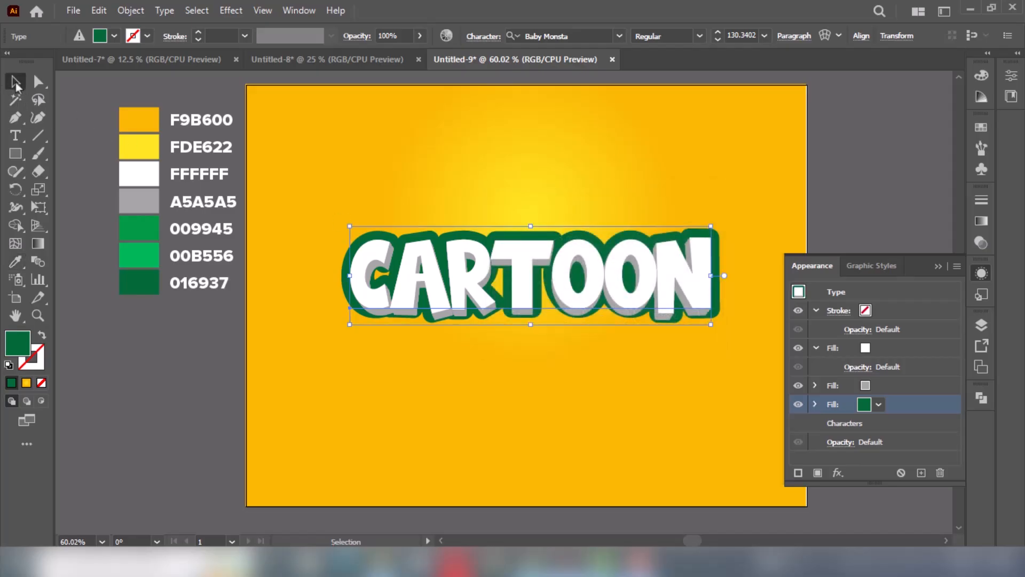
pyautogui.click(879, 404)
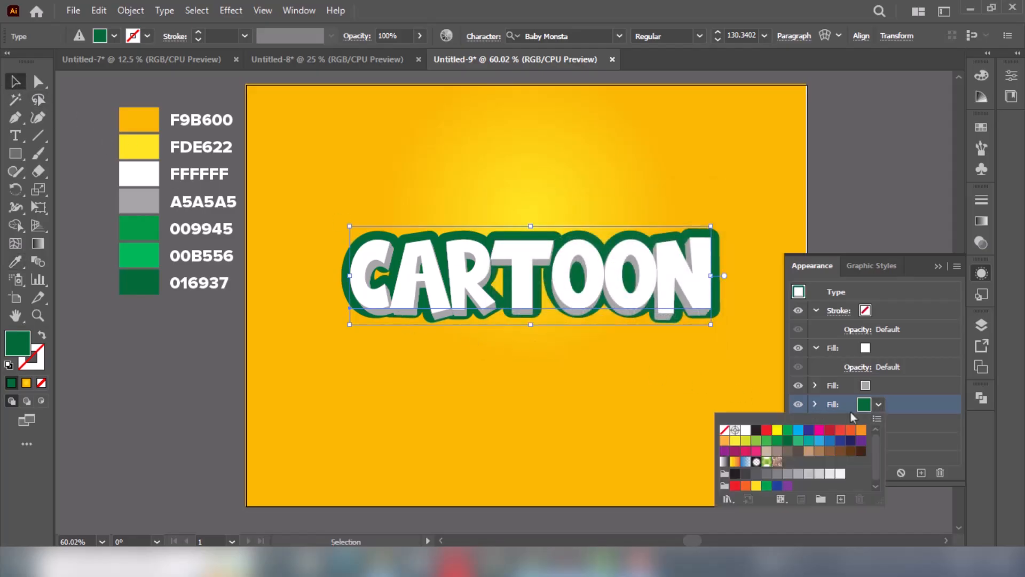
pyautogui.click(17, 262)
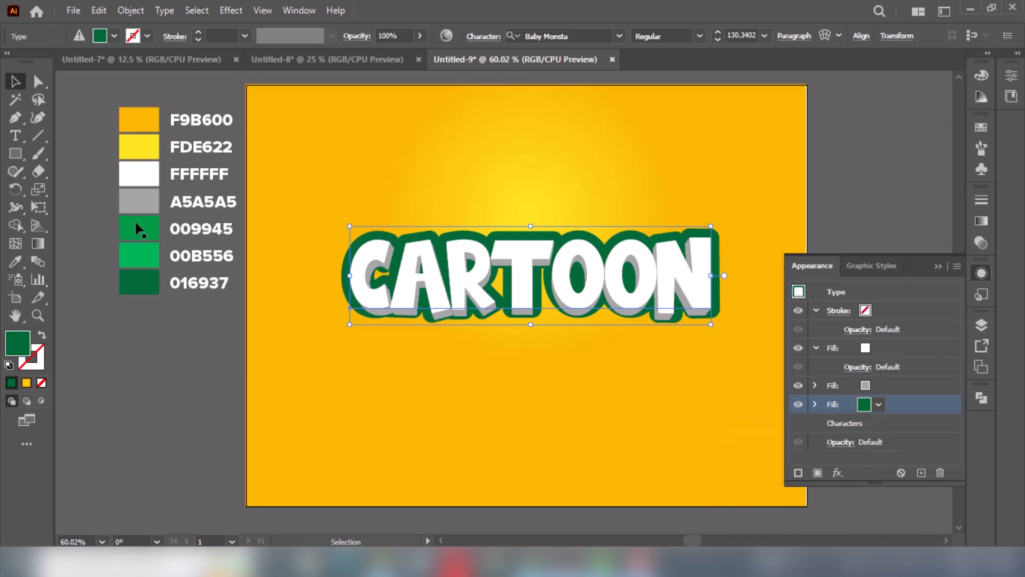
pyautogui.click(22, 266)
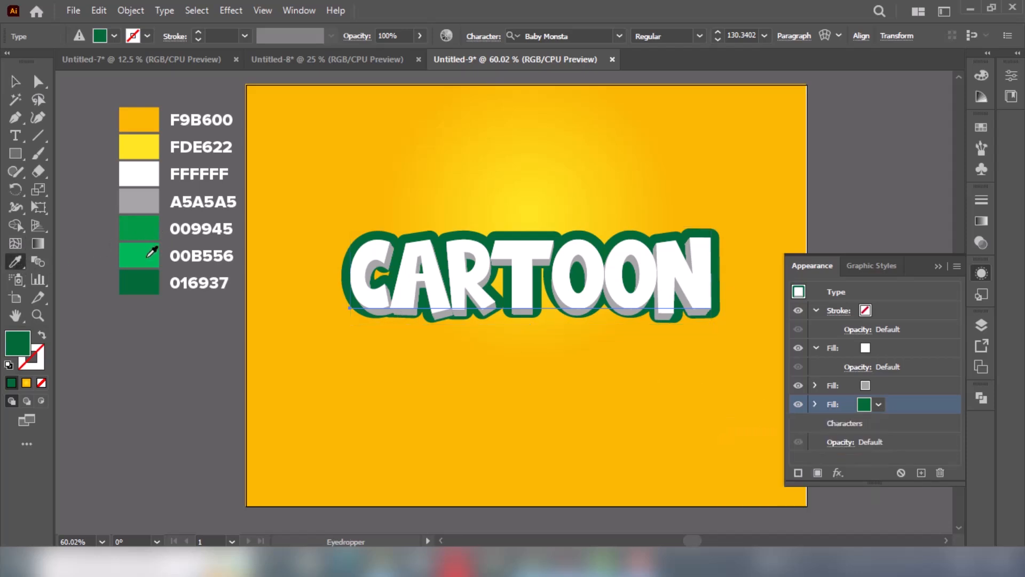
pyautogui.click(147, 229)
pyautogui.click(15, 81)
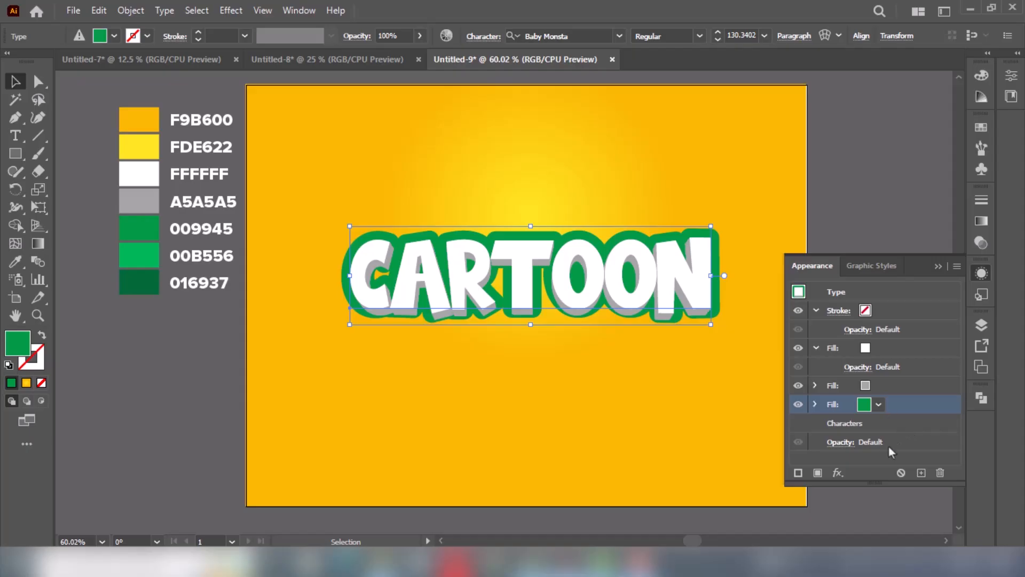
# - Apply a Transform effect to the green fill with 97.8% horizontal scale and 4 px vertical move
pyautogui.click(838, 472)
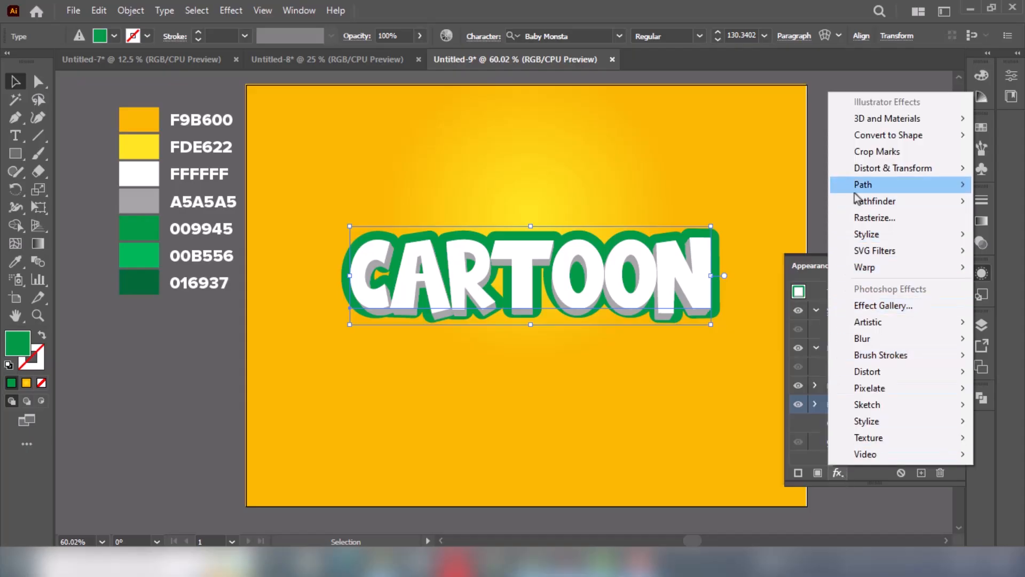
pyautogui.moveTo(862, 173)
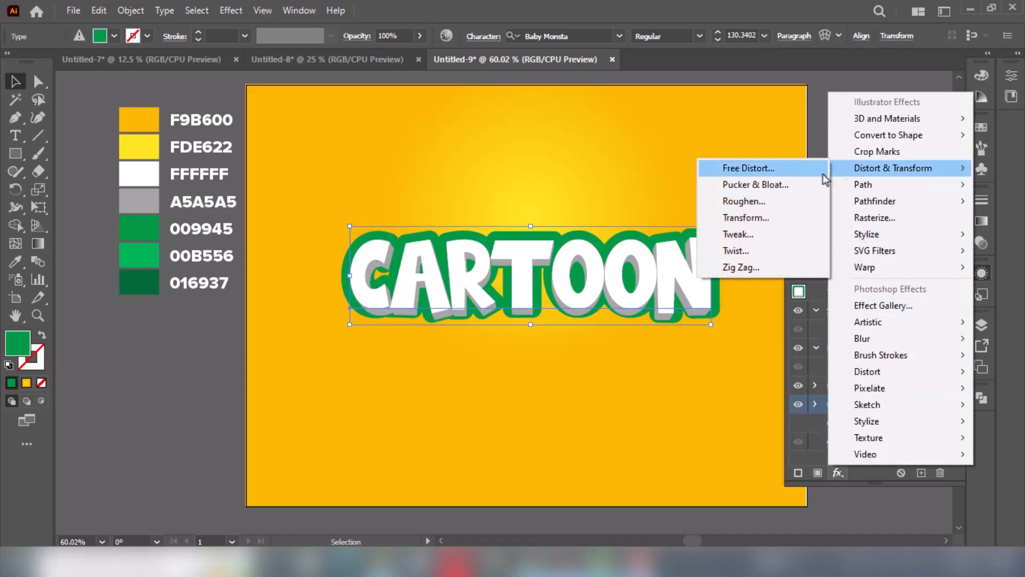
pyautogui.click(763, 219)
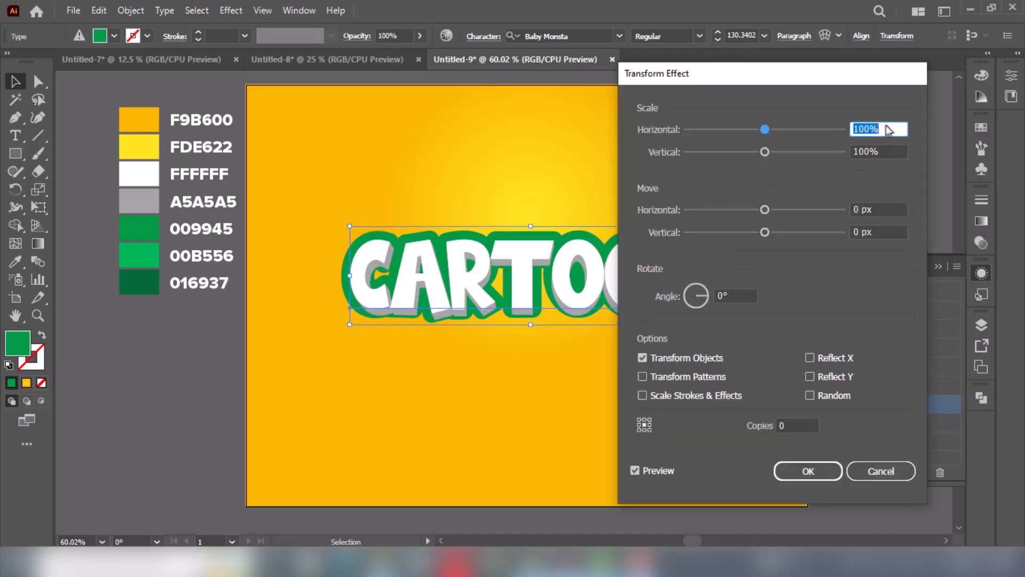
pyautogui.write('97.8')
pyautogui.click(894, 232)
pyautogui.write('4')
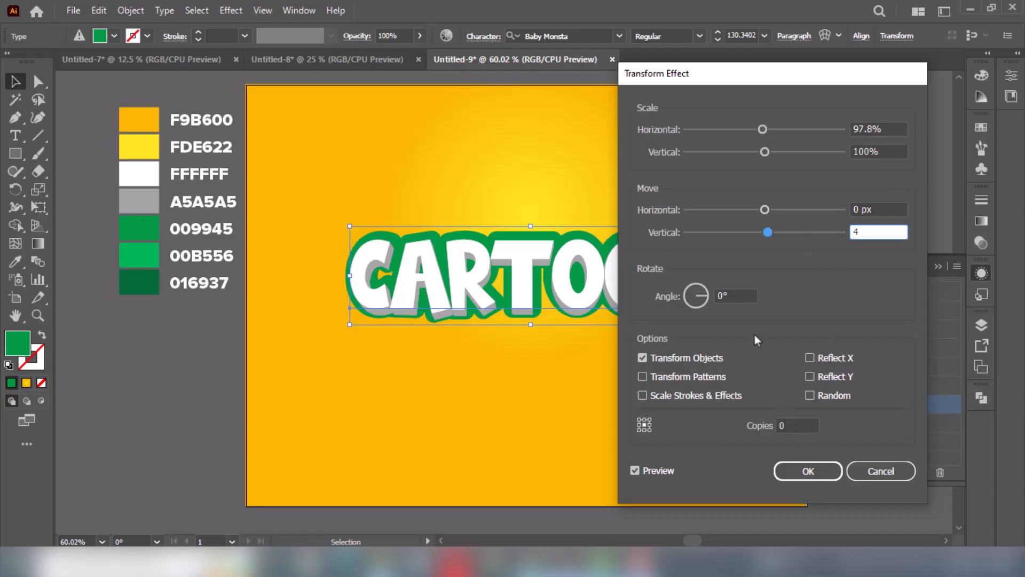
pyautogui.click(799, 470)
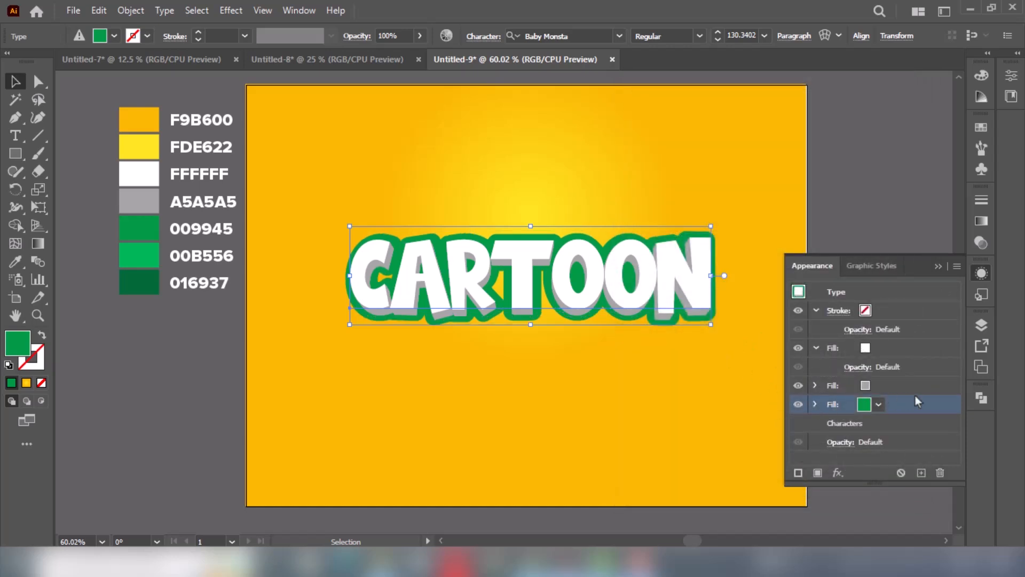
# - Set the offset of the green fill's Offset Path effect to 19 px
pyautogui.click(816, 404)
pyautogui.click(853, 424)
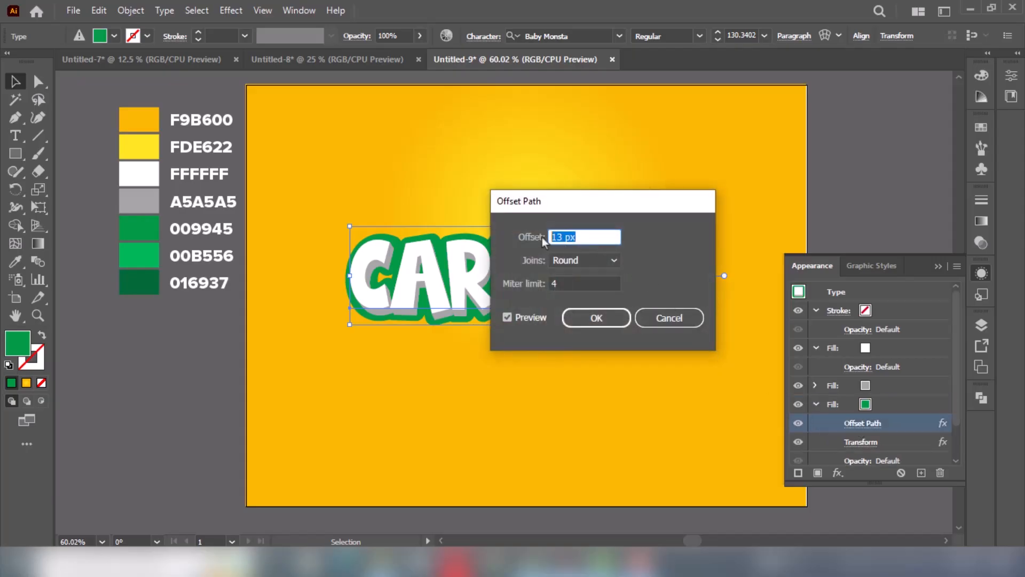
pyautogui.press('Up')
pyautogui.press('Up')
pyautogui.press('Up')
pyautogui.press('Up')
pyautogui.press('Up')
pyautogui.press('Up')
pyautogui.press('Up')
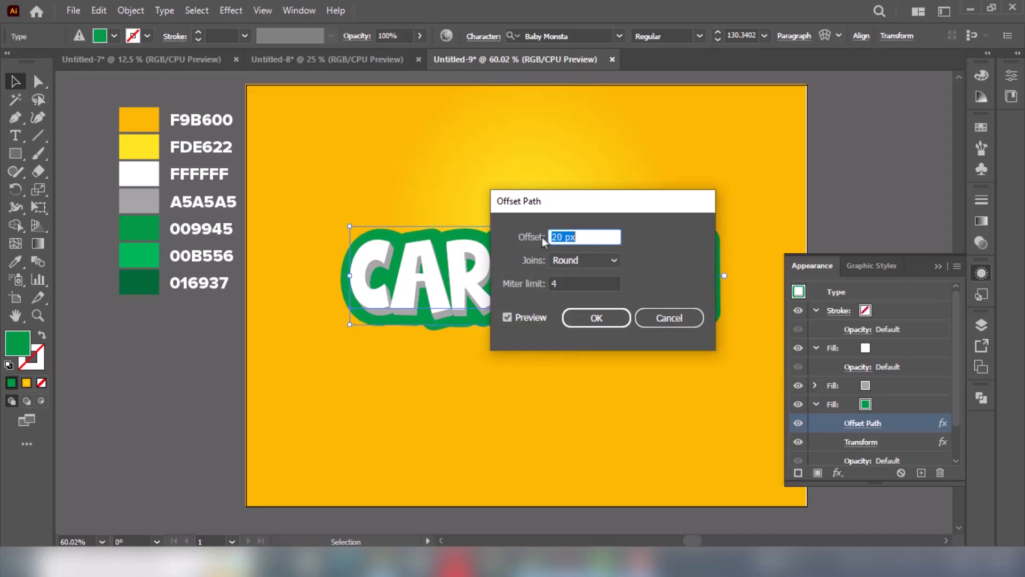
pyautogui.press('Down')
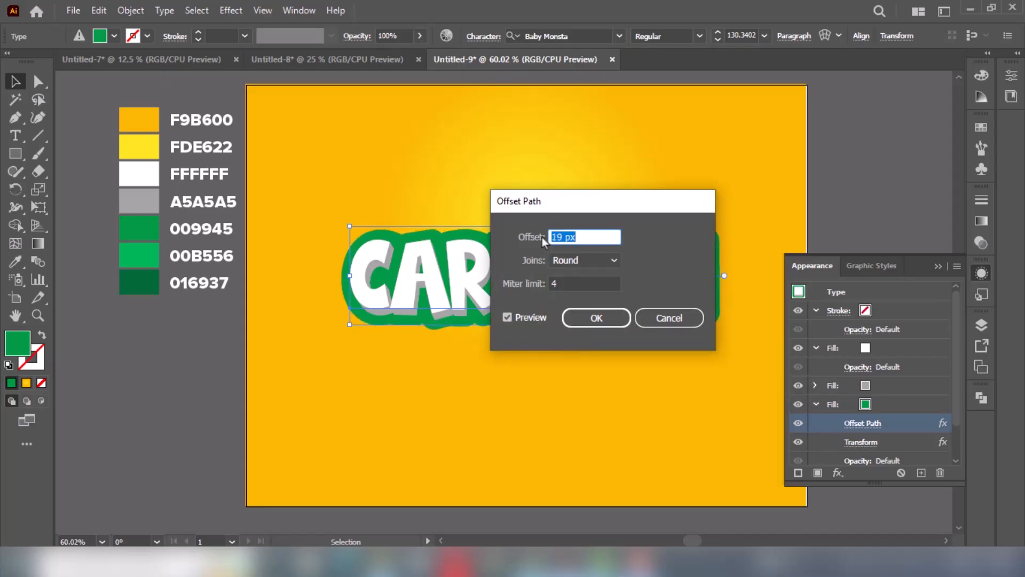
pyautogui.press('Return')
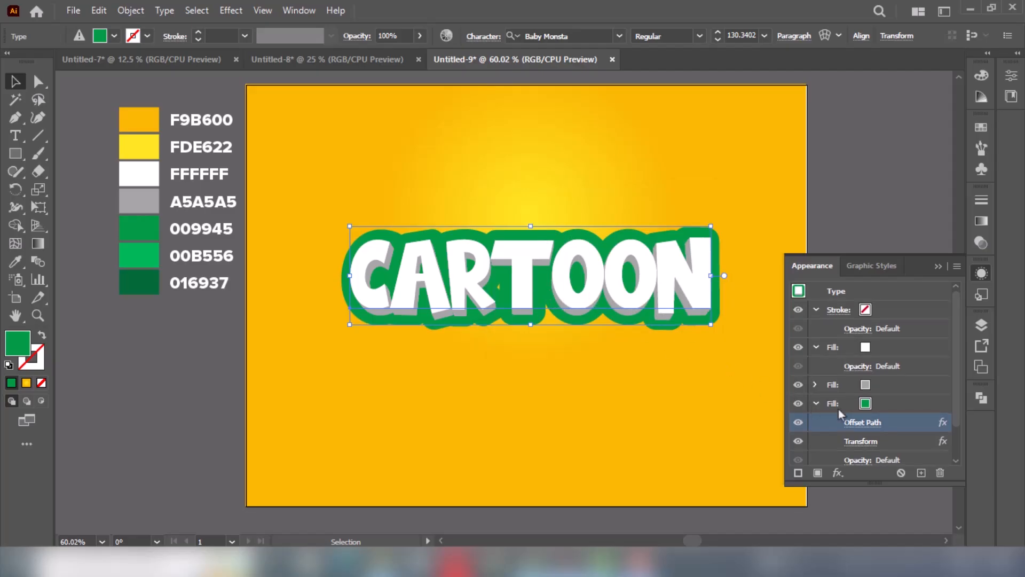
# - Duplicate the green fill and recolour the lower copy with the dark green 016937 palette sample
pyautogui.click(819, 405)
pyautogui.click(888, 404)
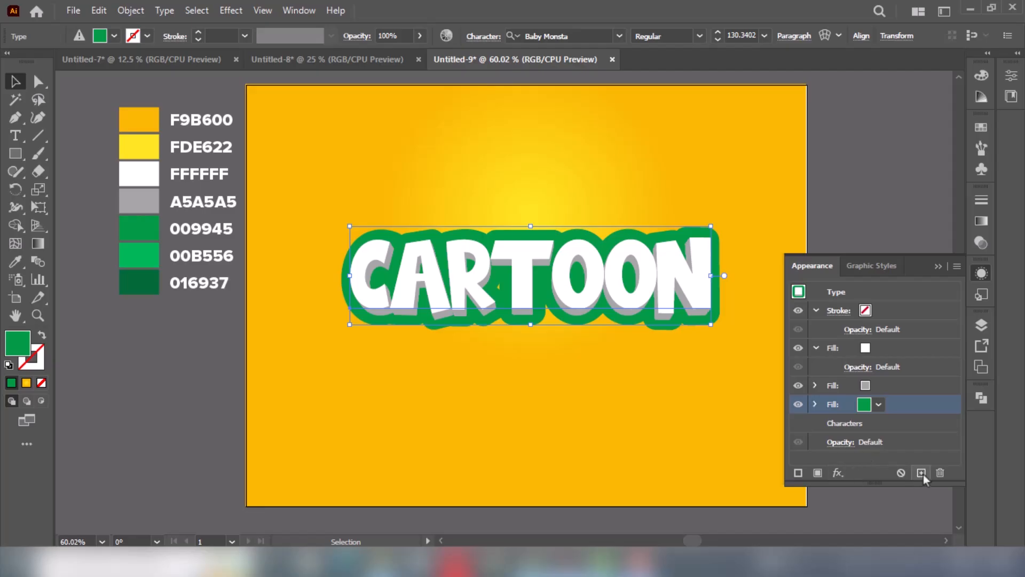
pyautogui.click(922, 472)
pyautogui.click(886, 422)
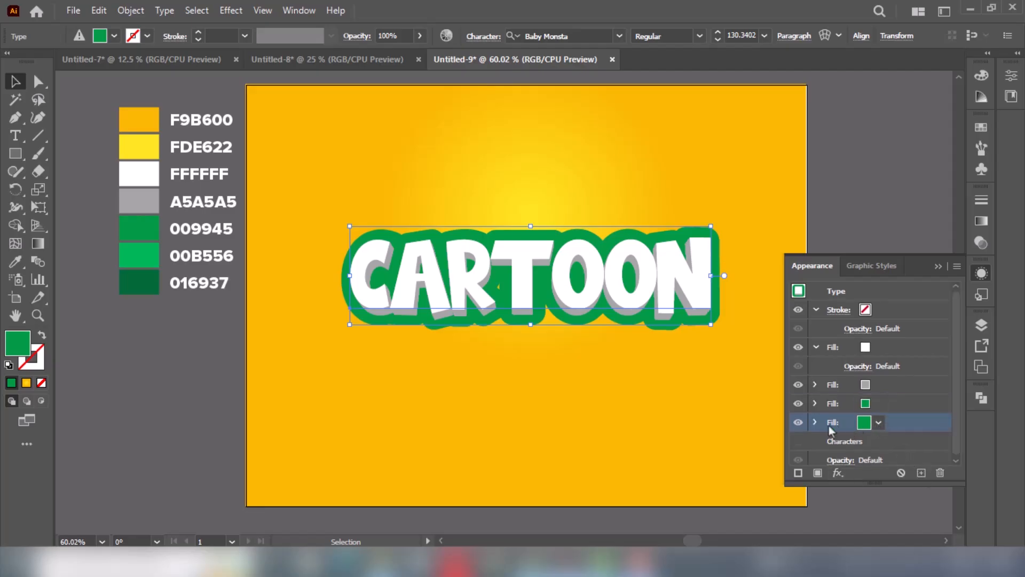
pyautogui.press('i')
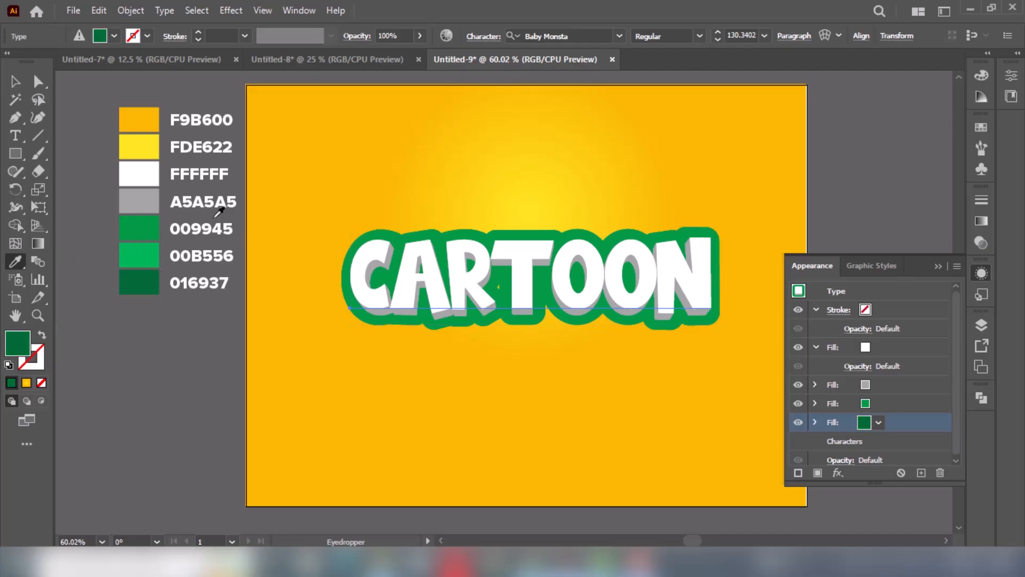
# - Add another Transform effect to the dark green fill with 99.8% horizontal scale, 0.3 px vertical move and 40 copies
pyautogui.click(843, 475)
pyautogui.moveTo(867, 170)
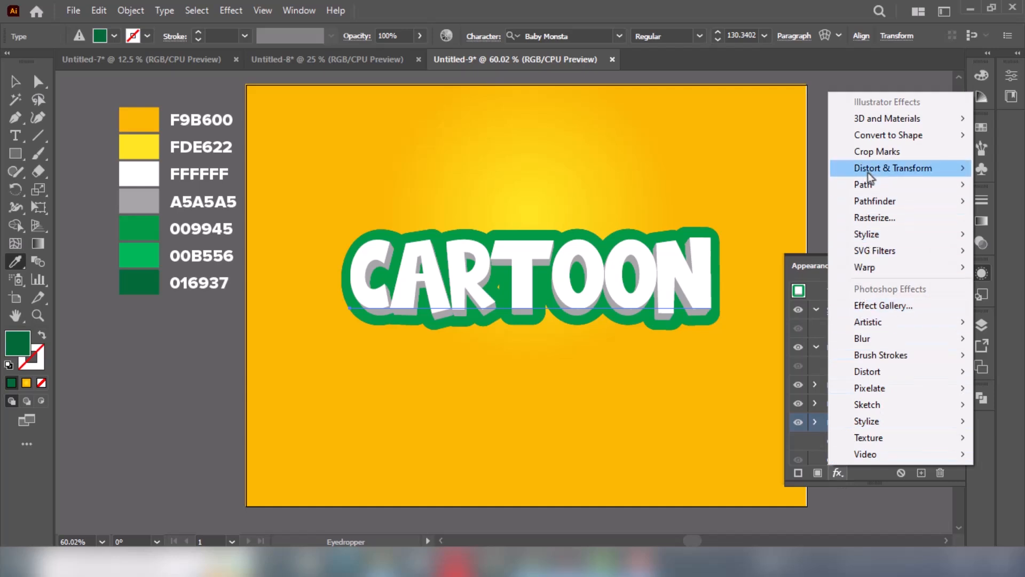
pyautogui.click(758, 217)
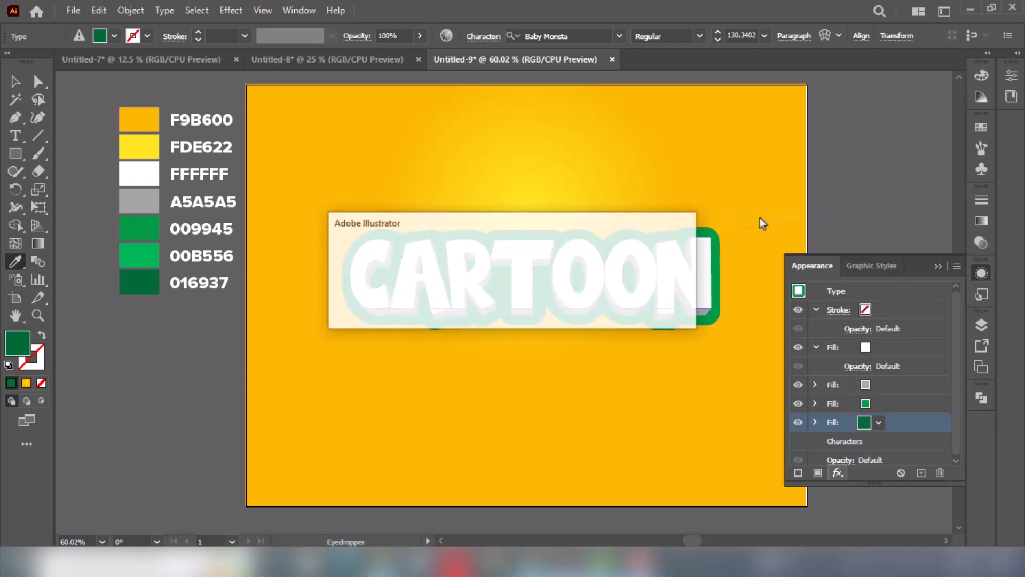
pyautogui.click(579, 313)
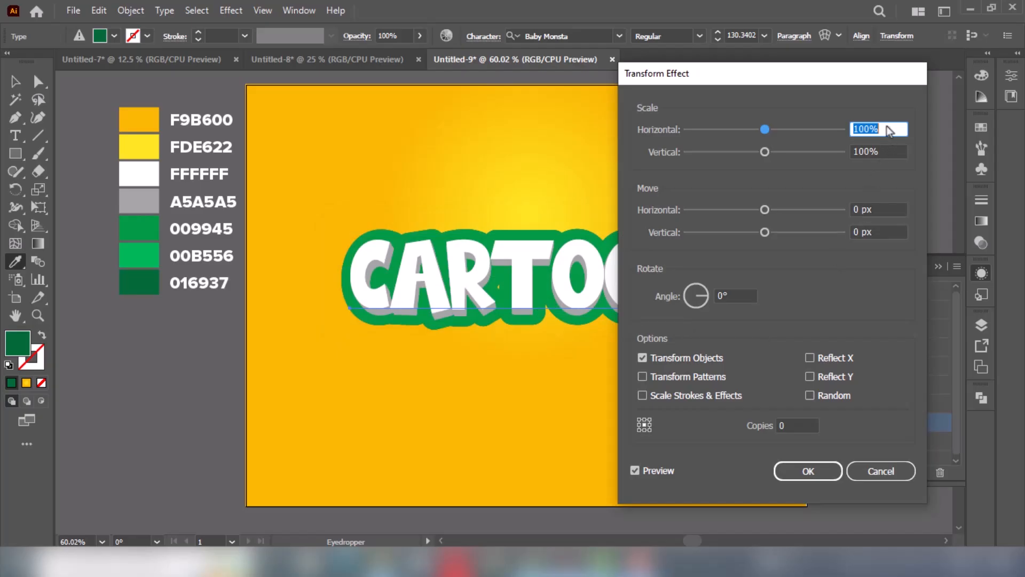
pyautogui.write('99.8')
pyautogui.moveTo(880, 235); pyautogui.dragTo(847, 236)
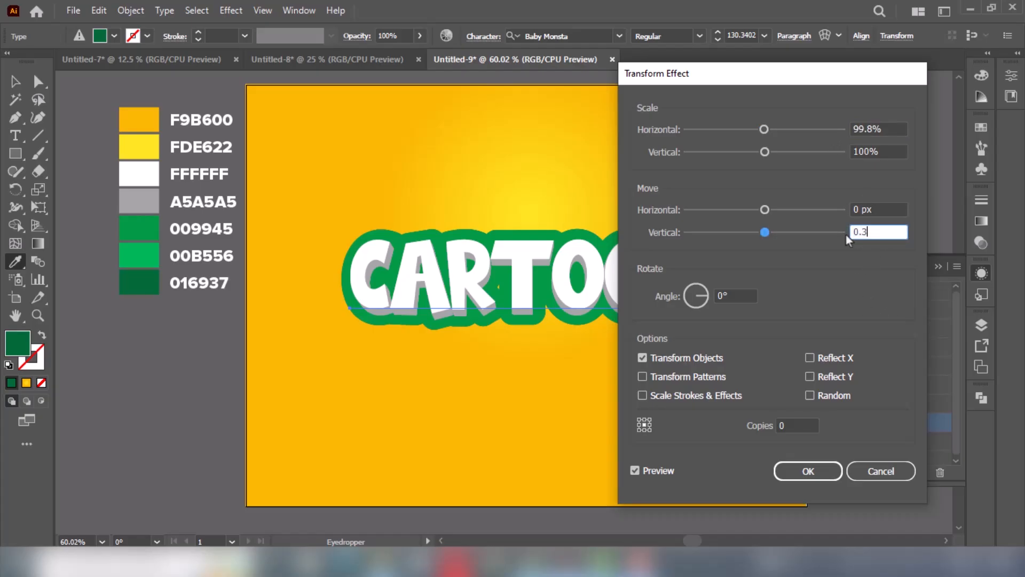
pyautogui.click(762, 427)
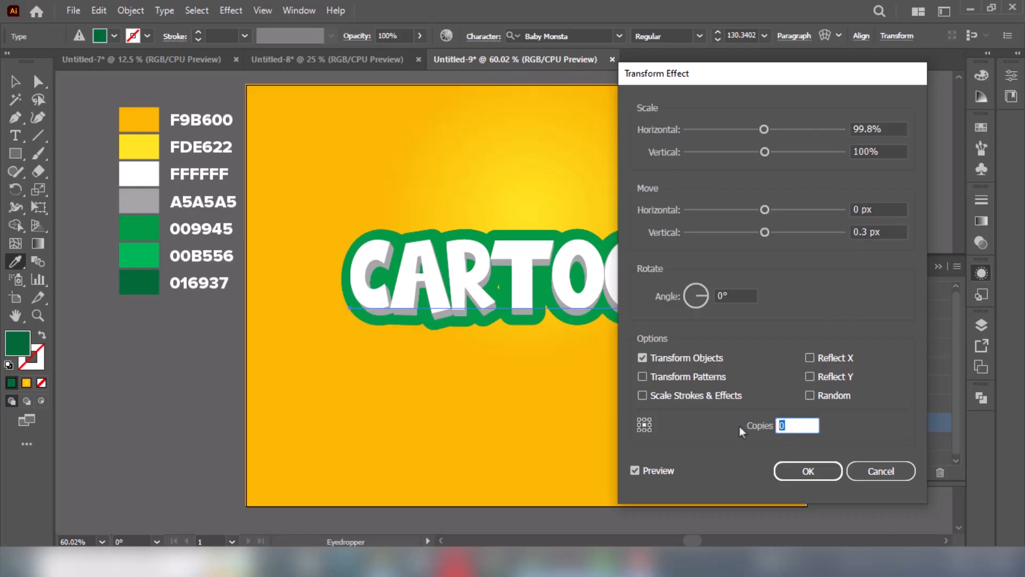
pyautogui.write('30')
pyautogui.click(879, 234)
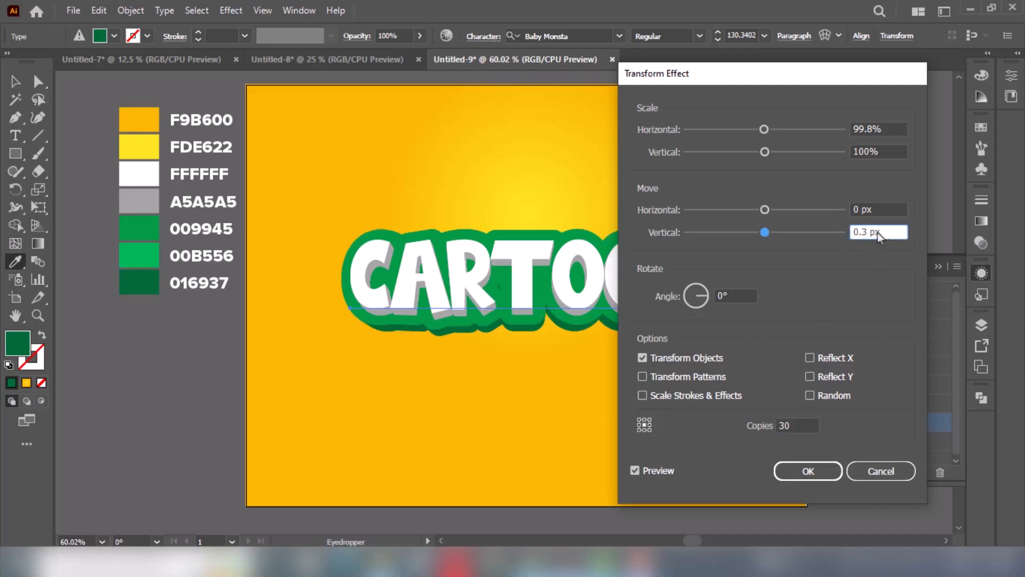
pyautogui.click(792, 429)
pyautogui.write('40')
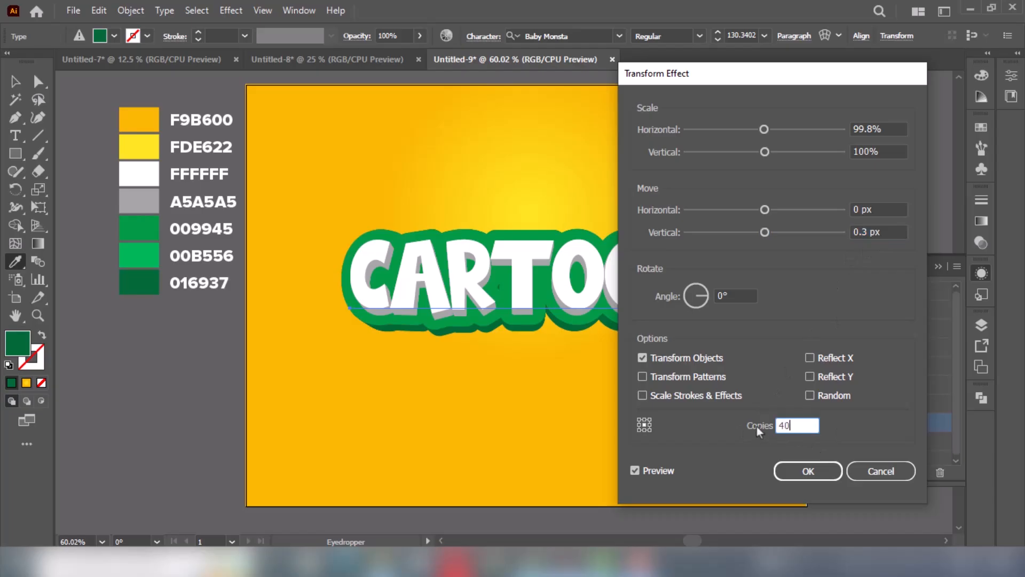
pyautogui.click(883, 235)
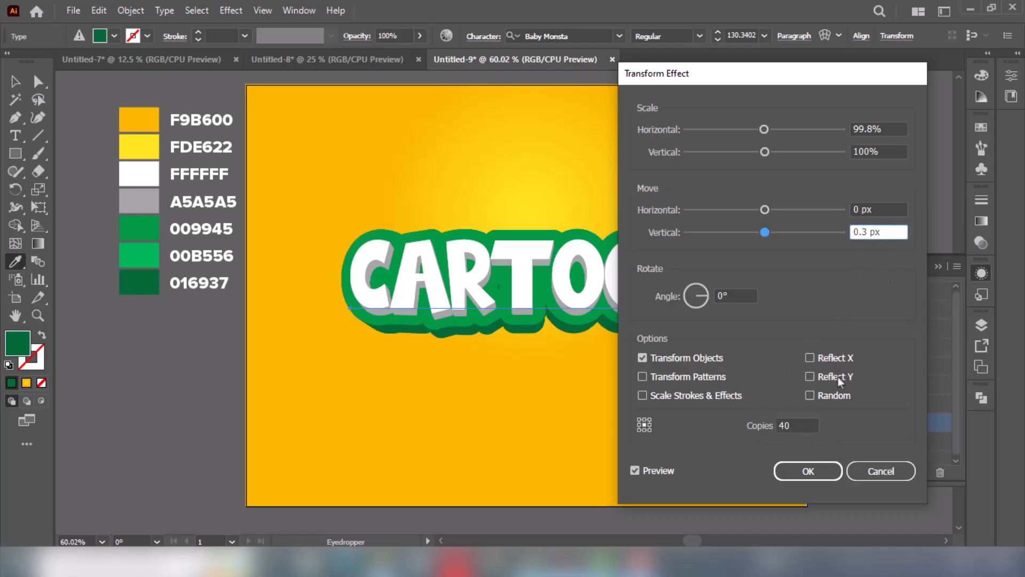
pyautogui.click(808, 472)
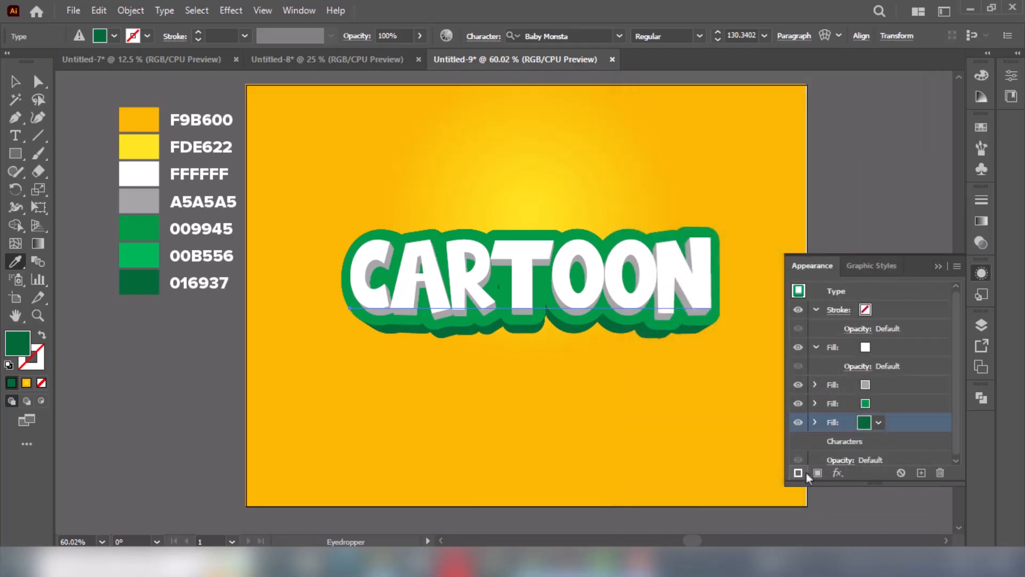
# - Add an Inner Glow to the dark green fill in Screen mode with colour 00B556, 75% opacity and 8 px edge blur
pyautogui.click(837, 473)
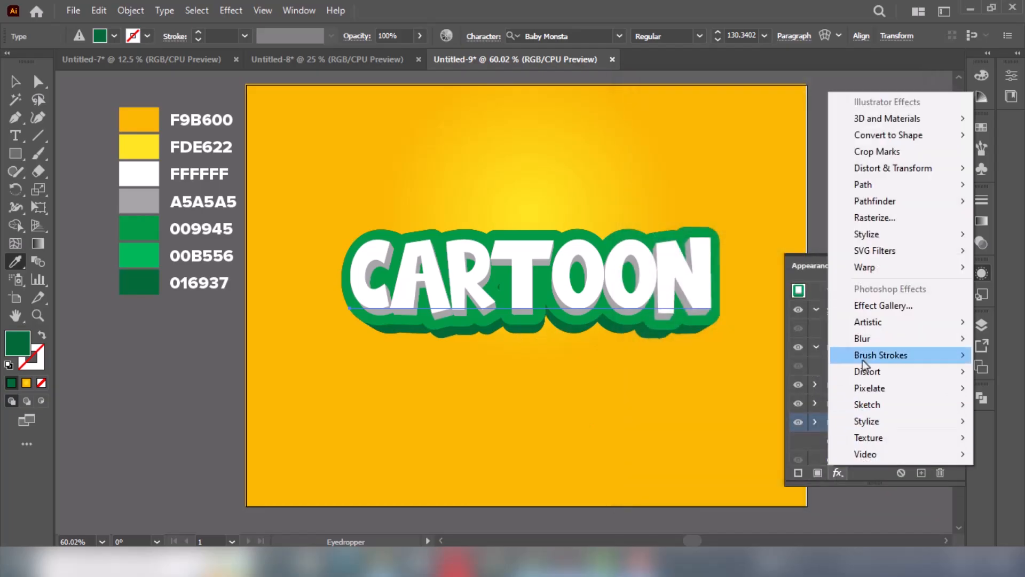
pyautogui.moveTo(874, 238)
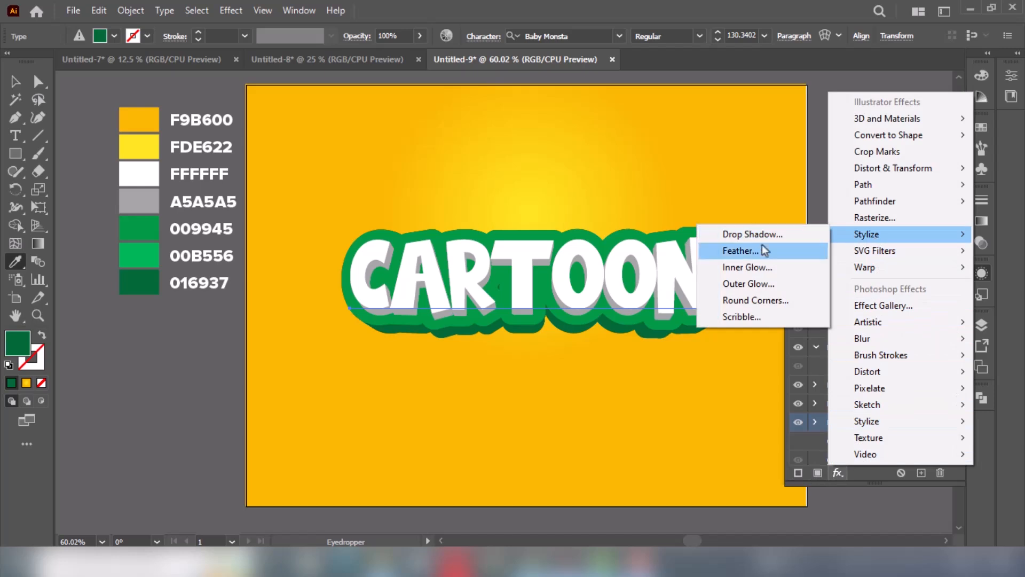
pyautogui.click(755, 268)
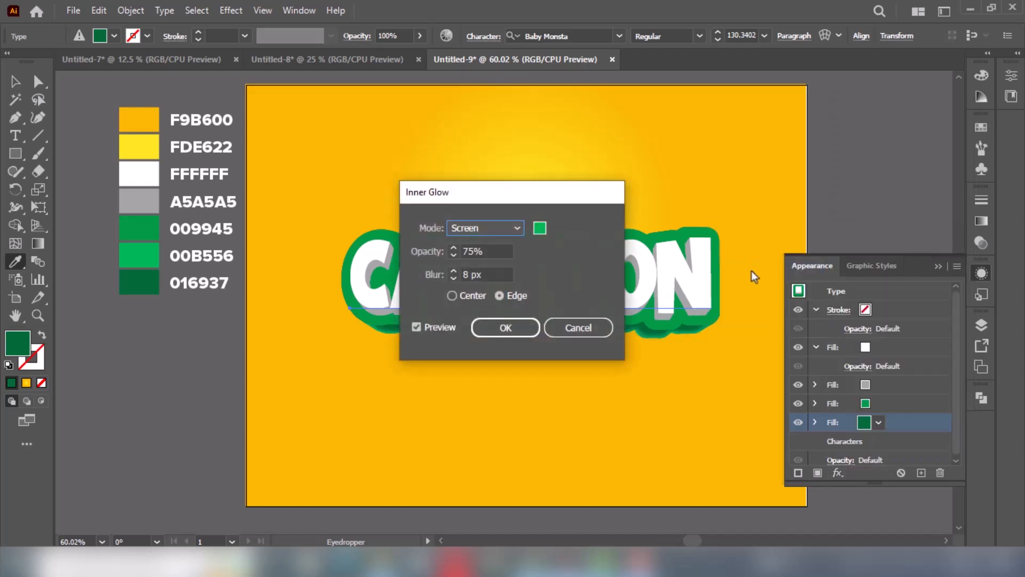
pyautogui.moveTo(532, 207); pyautogui.dragTo(665, 199)
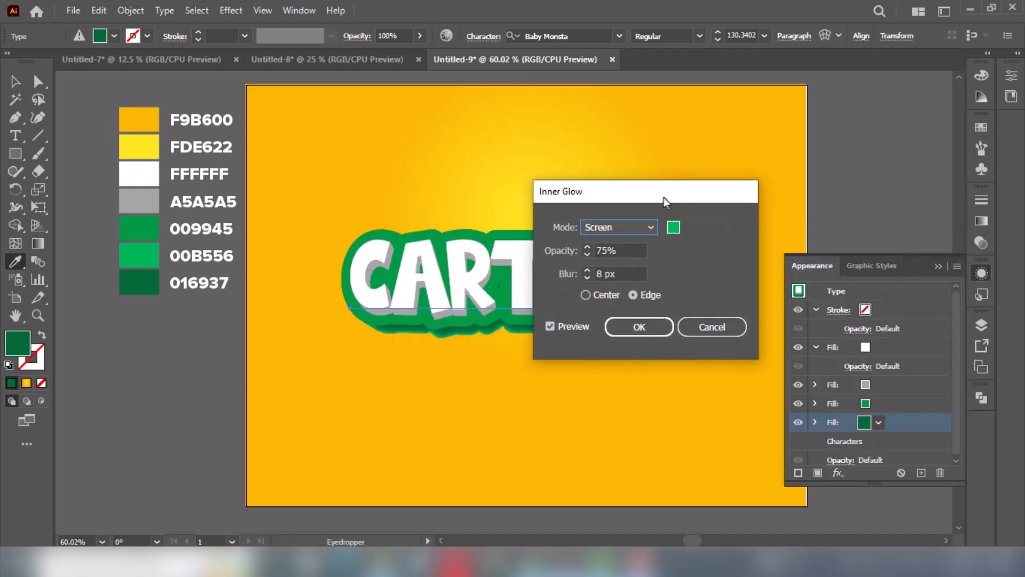
pyautogui.click(674, 228)
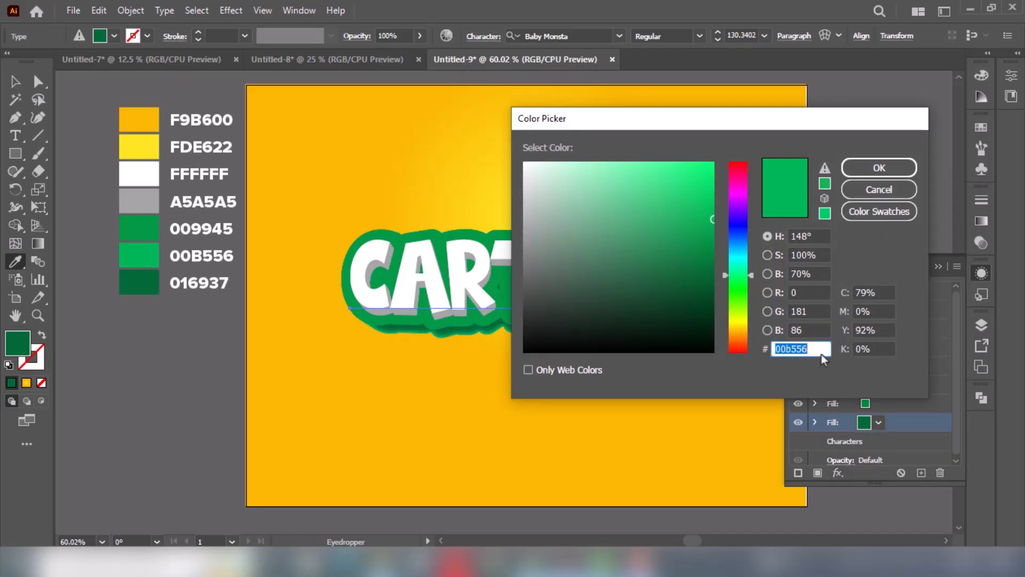
pyautogui.write('00b')
pyautogui.click(883, 167)
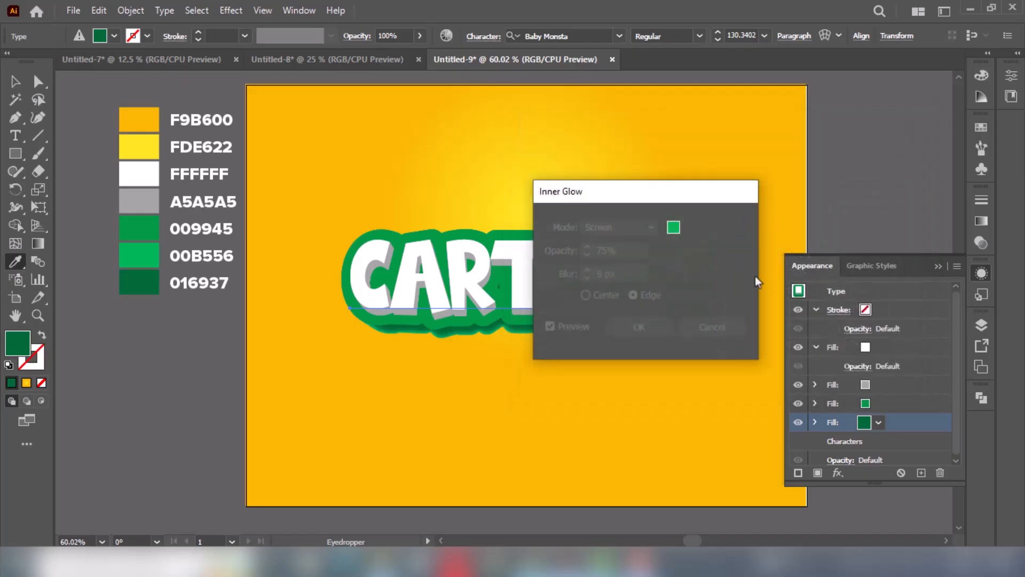
pyautogui.moveTo(620, 275); pyautogui.dragTo(589, 274)
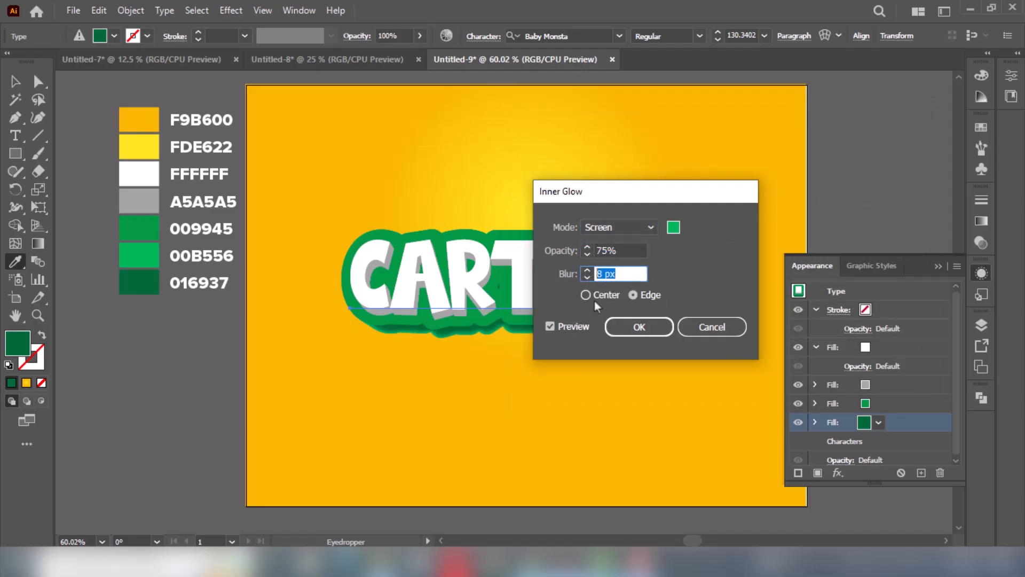
pyautogui.click(614, 327)
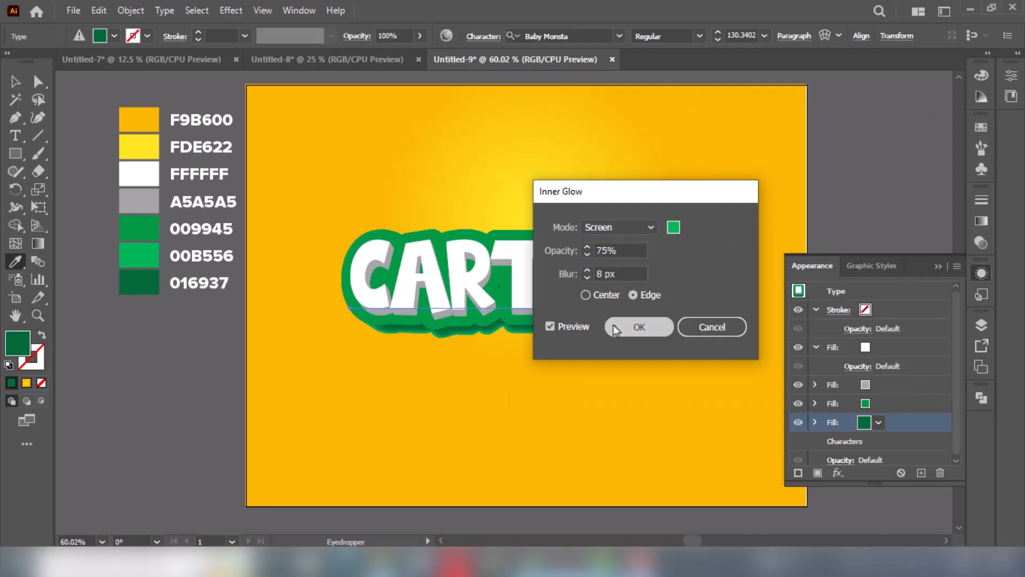
# - Add a Multiply Drop Shadow to the grey fill with 75% opacity, 0 px X offset, 3 px Y offset and 3 px blur
pyautogui.click(881, 385)
pyautogui.click(837, 474)
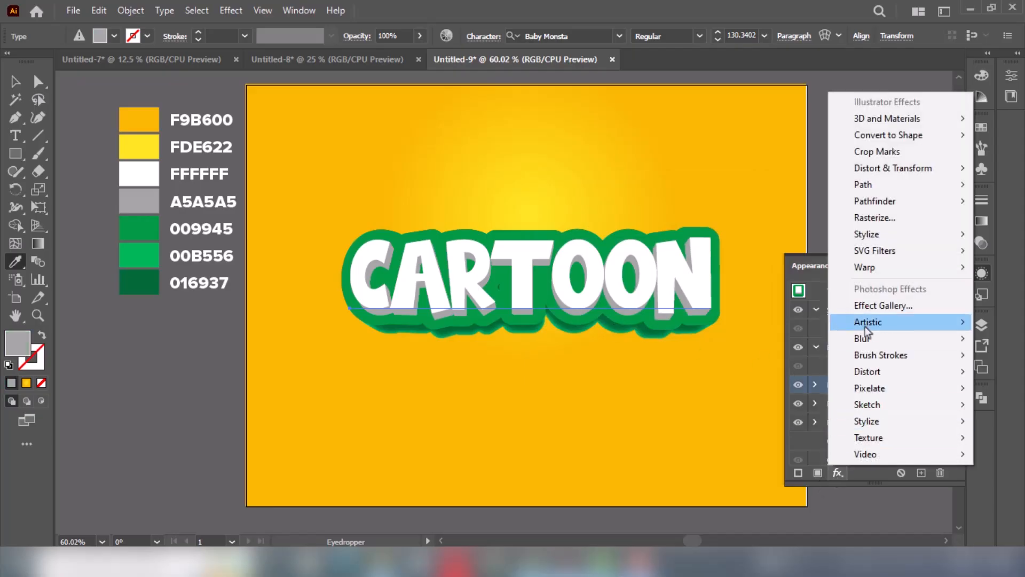
pyautogui.moveTo(879, 232)
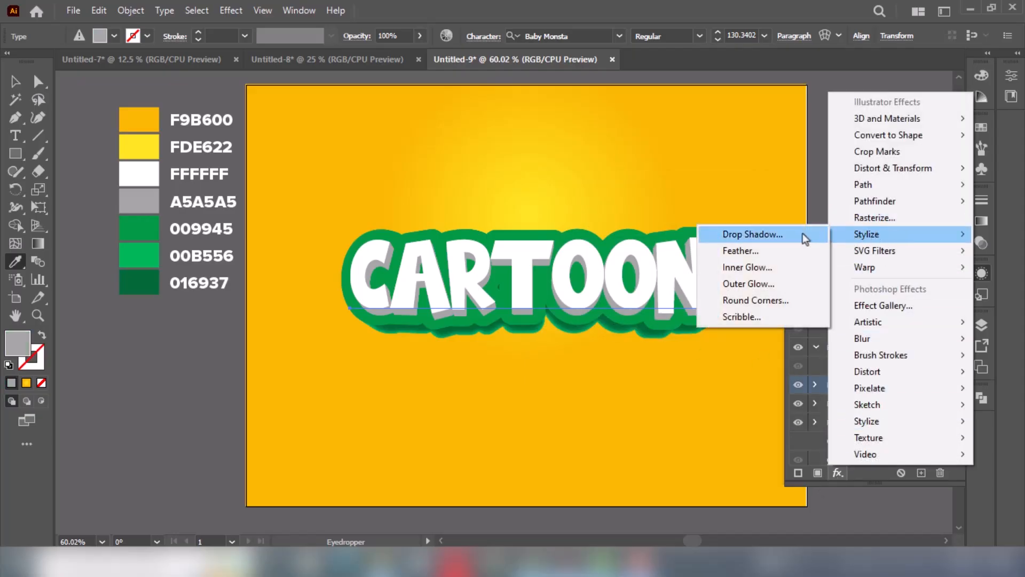
pyautogui.click(801, 233)
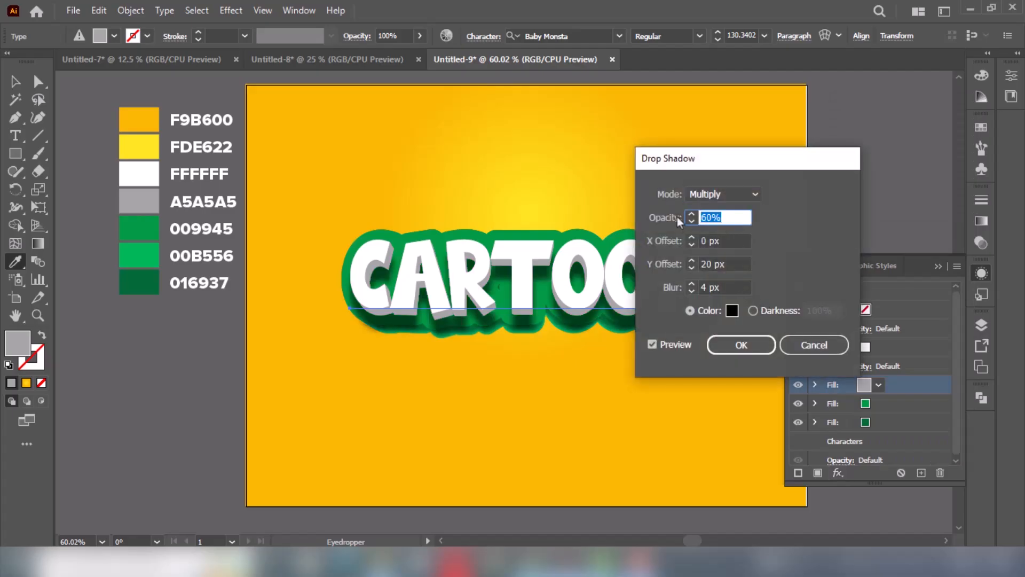
pyautogui.write('75')
pyautogui.click(719, 264)
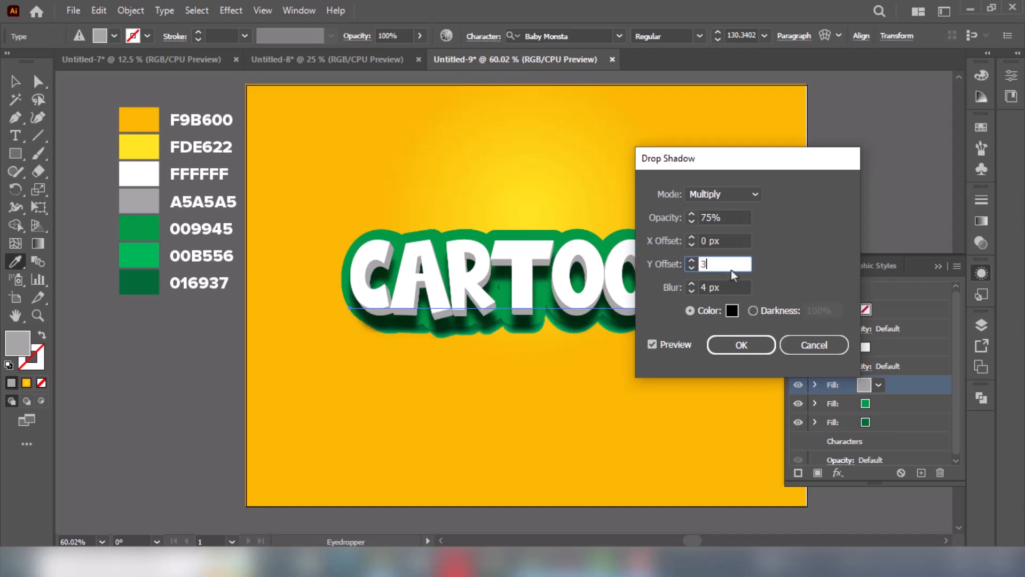
pyautogui.click(700, 289)
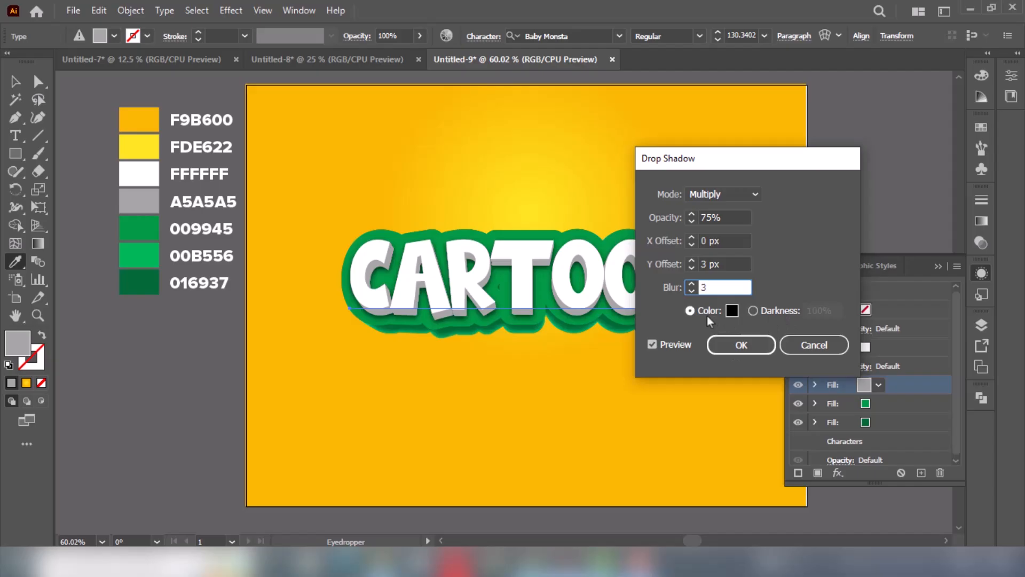
pyautogui.click(732, 348)
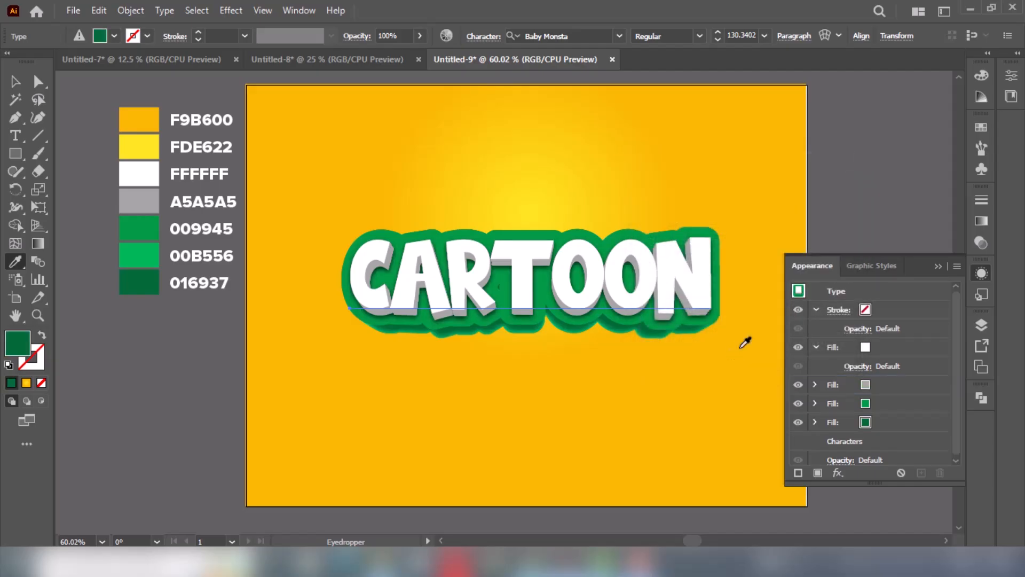
# - Add a Multiply Drop Shadow to the dark green fill with 60% opacity, 0 px X offset, 3 px Y offset and 3 px blur
pyautogui.click(882, 421)
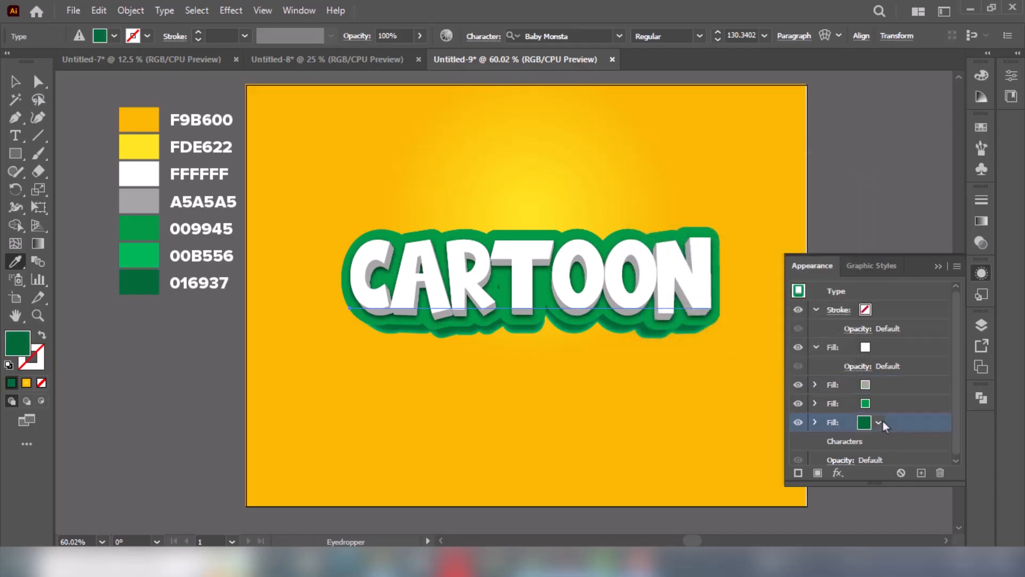
pyautogui.click(838, 473)
pyautogui.moveTo(864, 233)
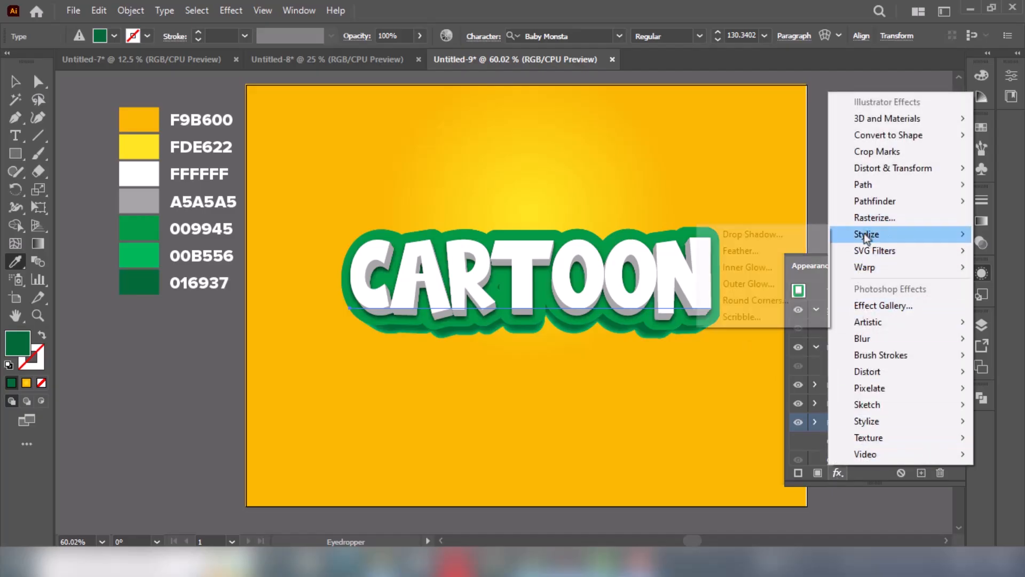
pyautogui.click(810, 239)
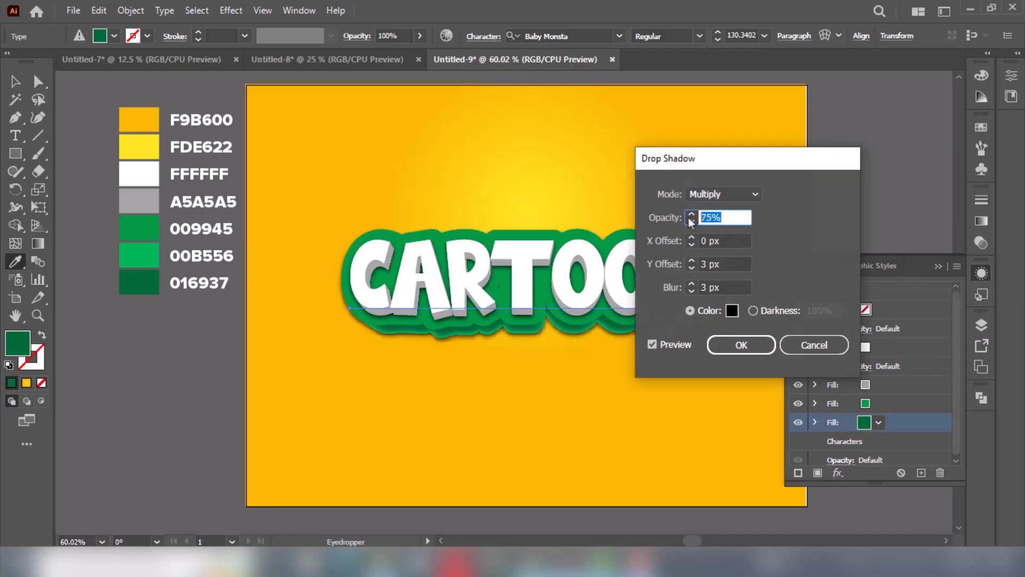
pyautogui.write('60')
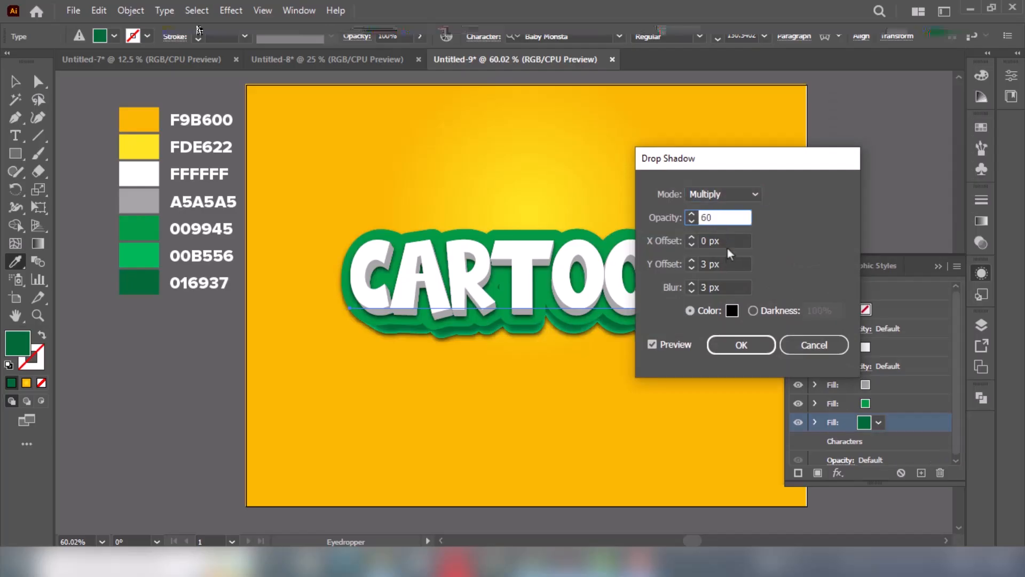
pyautogui.press('Tab')
pyautogui.moveTo(727, 267); pyautogui.dragTo(701, 266)
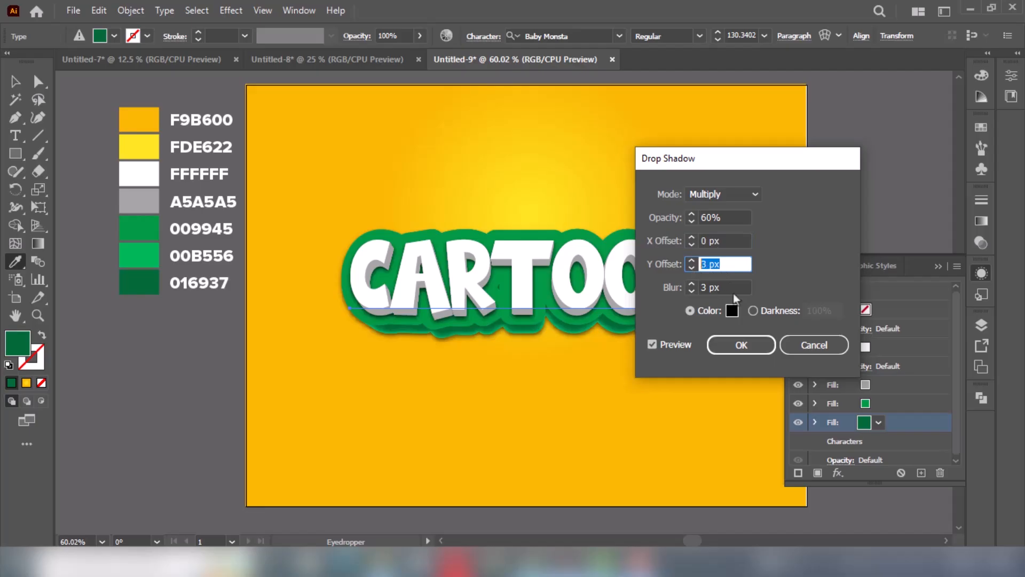
pyautogui.press('Tab')
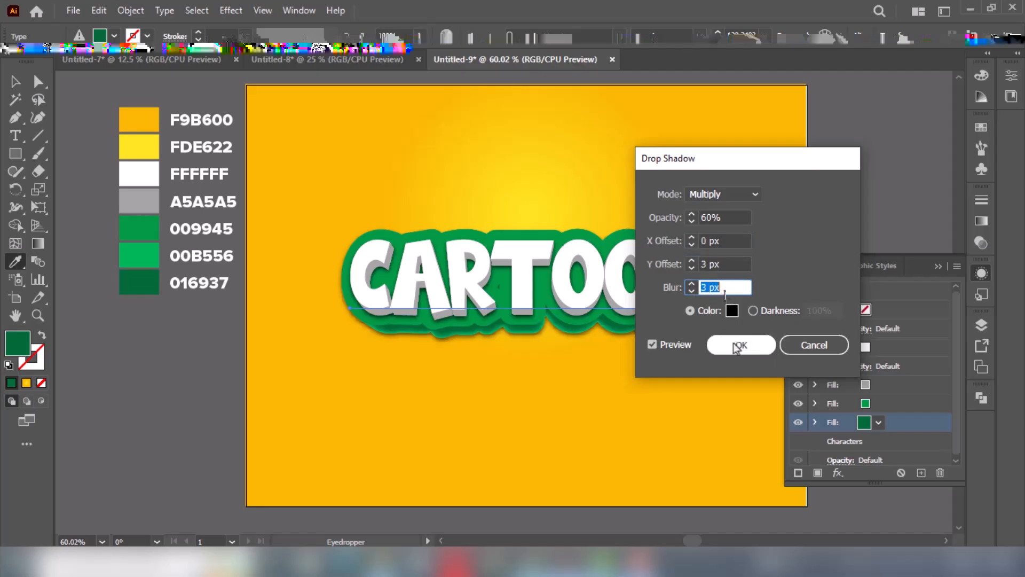
pyautogui.click(737, 347)
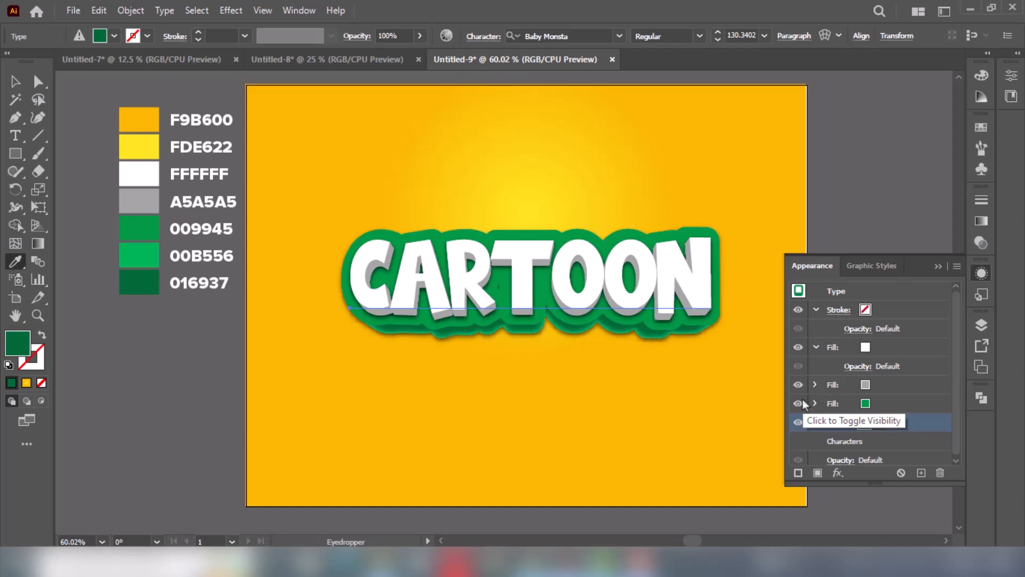
pyautogui.click(831, 423)
pyautogui.click(839, 472)
pyautogui.moveTo(857, 234)
pyautogui.click(793, 235)
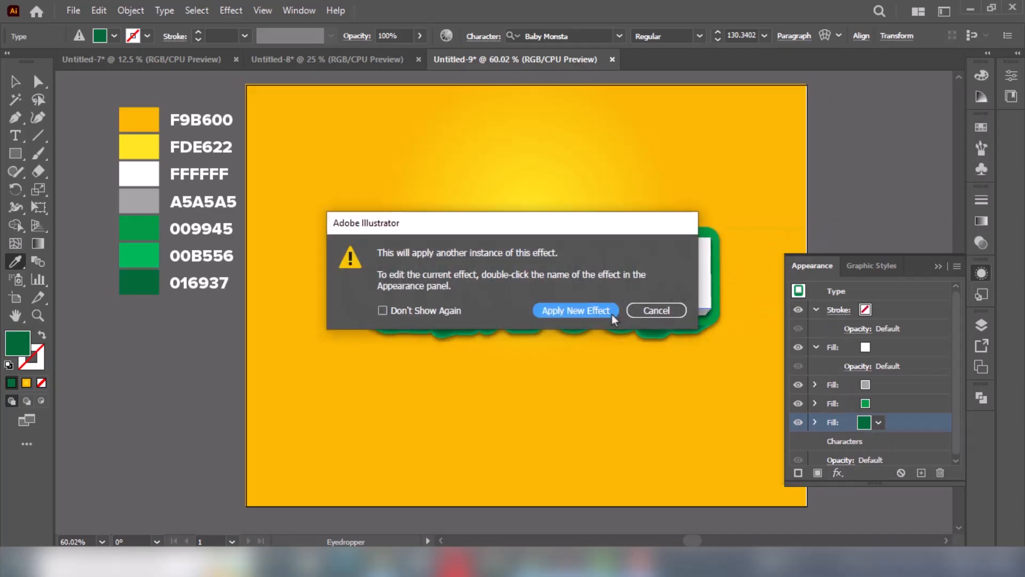
pyautogui.click(644, 310)
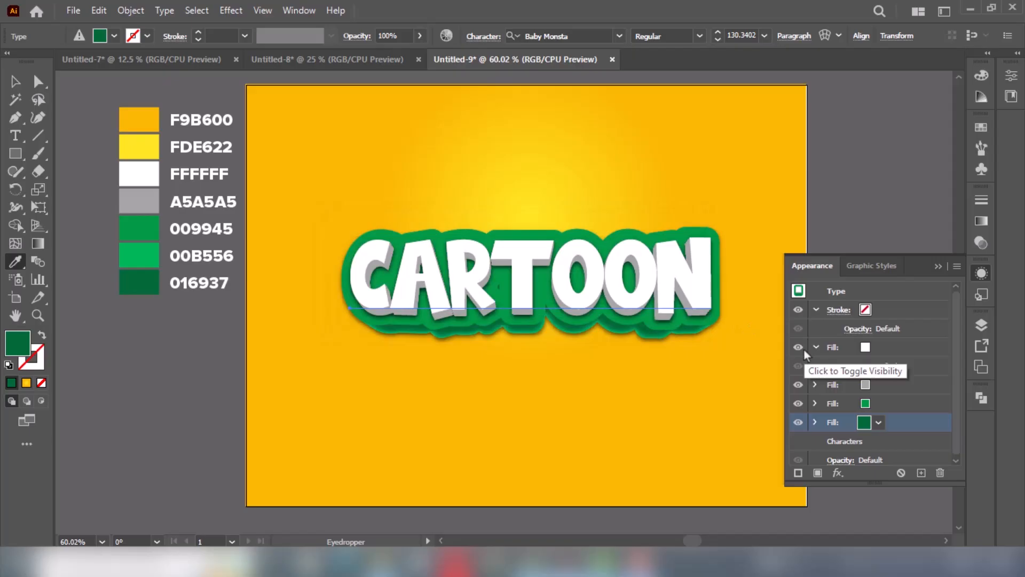
# - Undo the drop shadows applied to the dark green and grey fills
pyautogui.hotkey('ctrl', 'z')
pyautogui.click(822, 387)
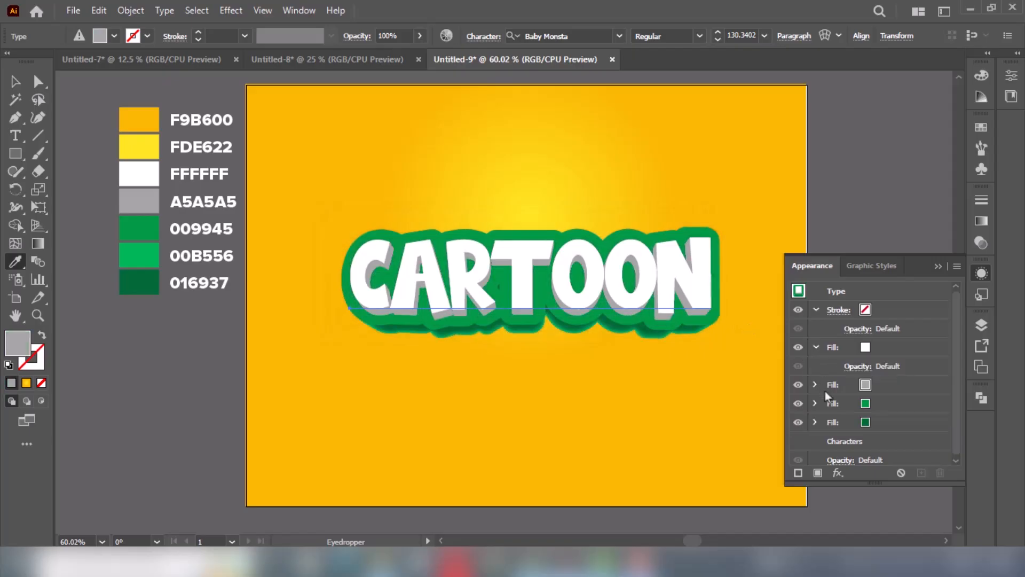
# - Apply a Multiply Drop Shadow to the dark green fill with 60% opacity, 0 px X offset, 20 px Y offset and 4 px blur
pyautogui.click(853, 422)
pyautogui.click(838, 472)
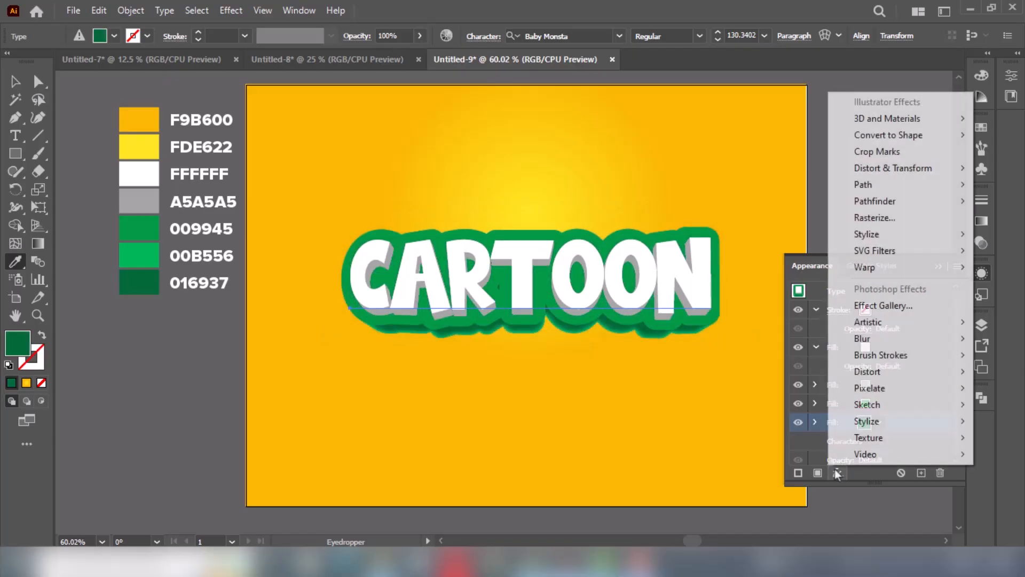
pyautogui.moveTo(852, 239)
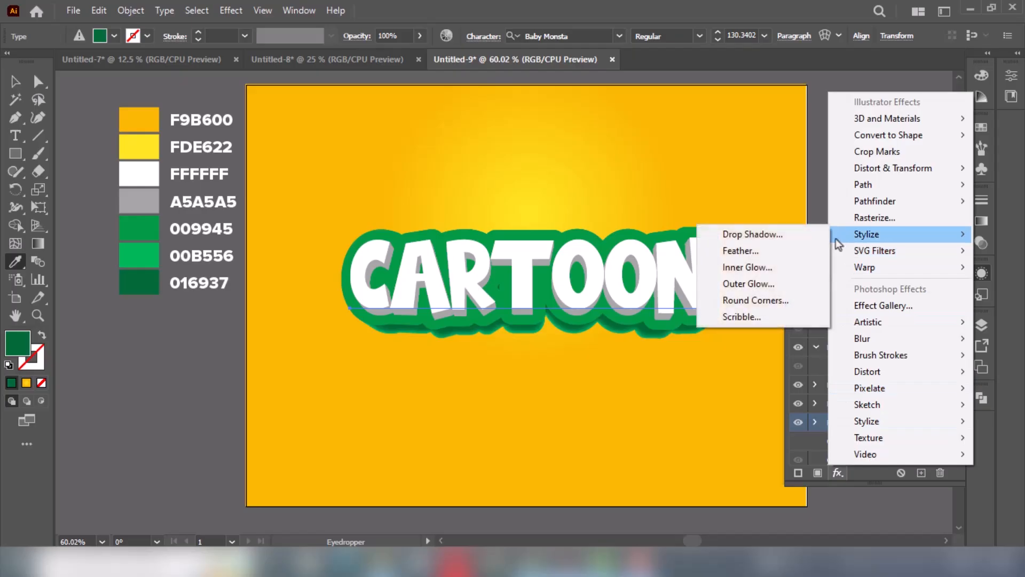
pyautogui.click(782, 240)
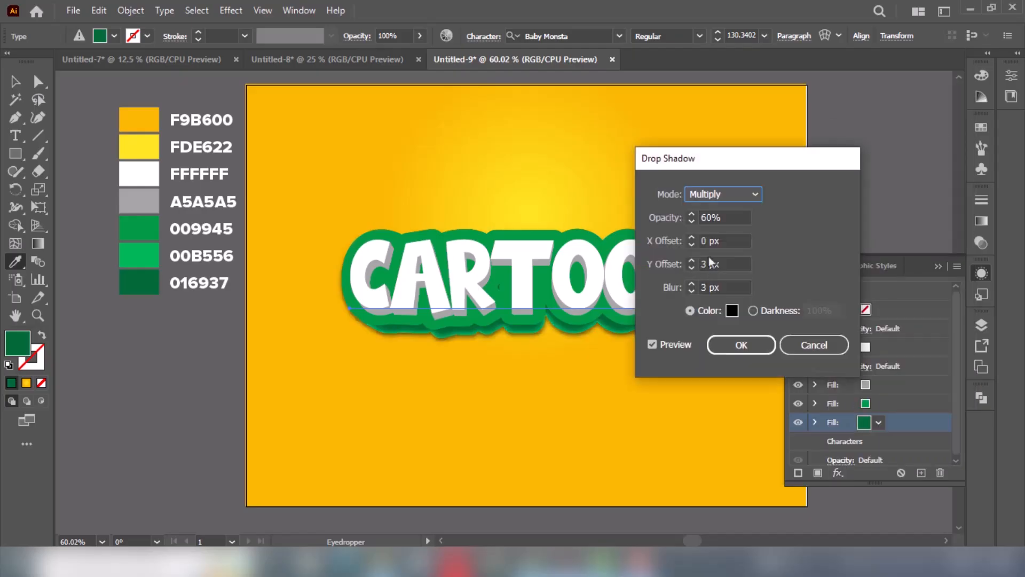
pyautogui.press('Tab')
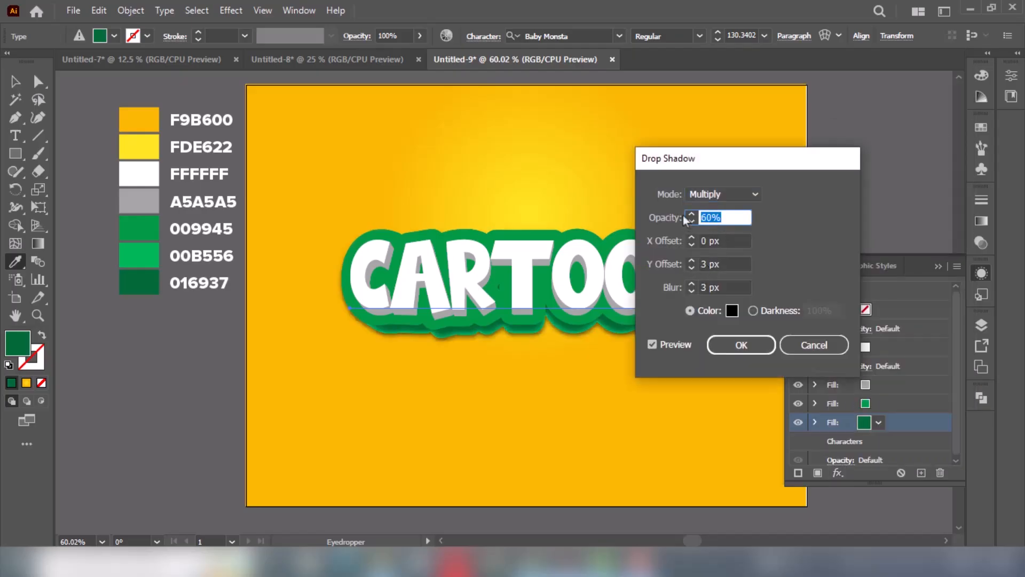
pyautogui.write('6')
pyautogui.click(728, 264)
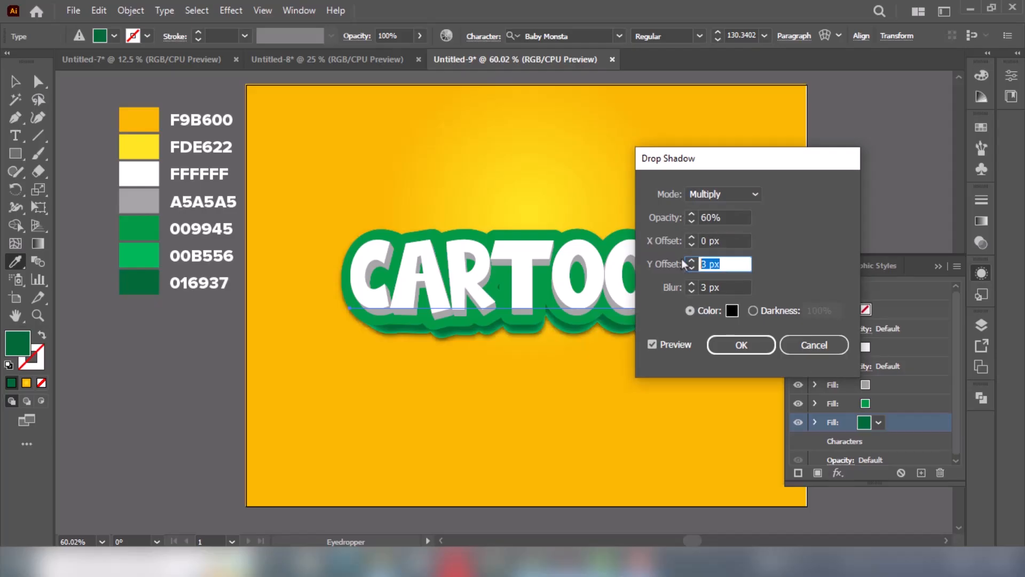
pyautogui.write('20')
pyautogui.click(699, 287)
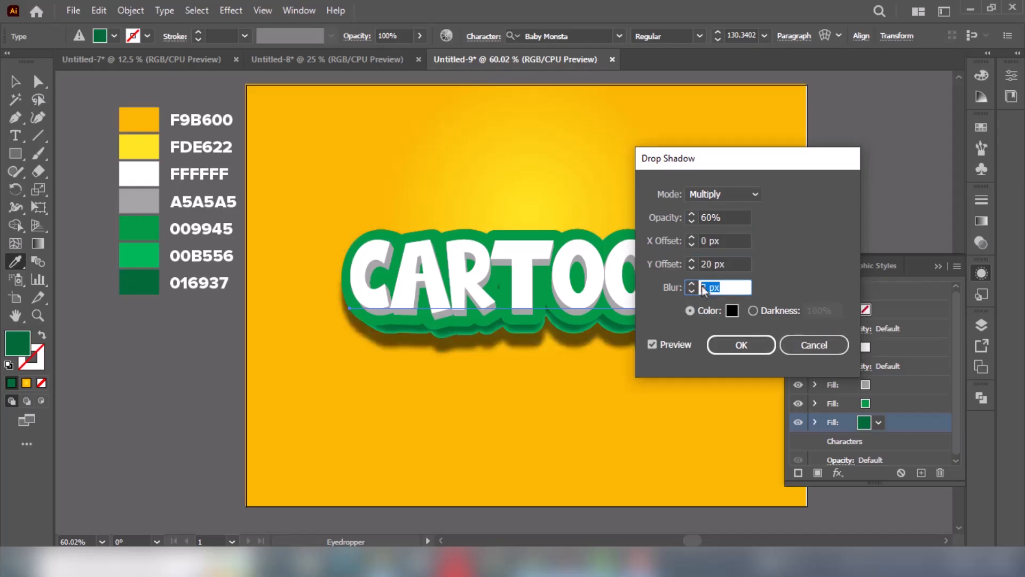
pyautogui.write('4')
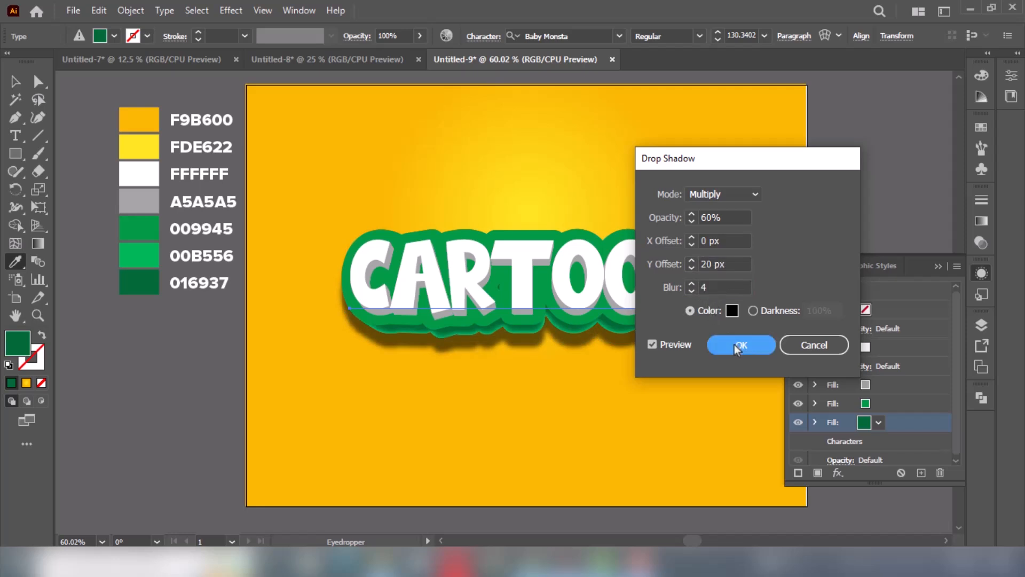
pyautogui.click(740, 345)
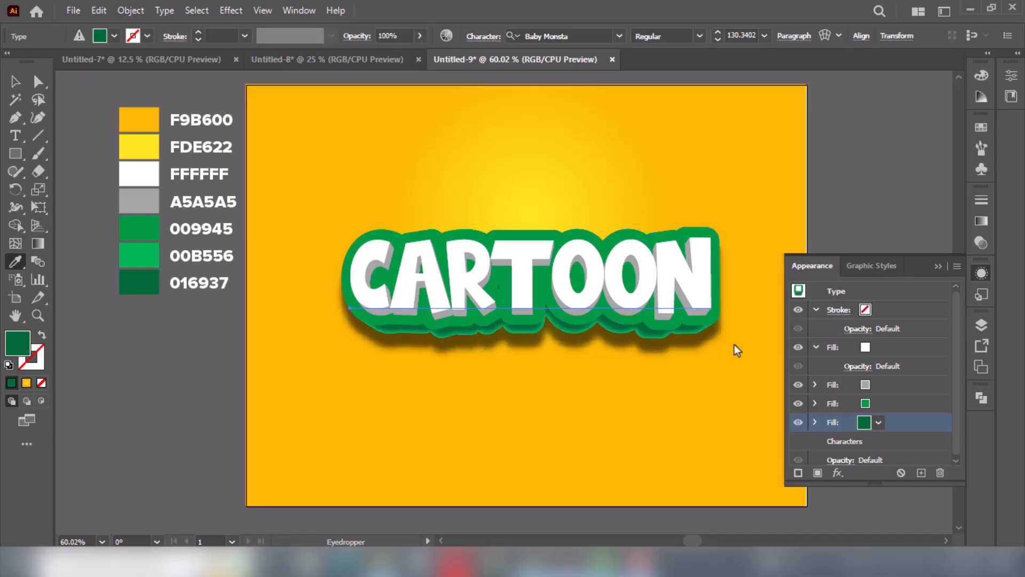
# - Apply a horizontal Arc warp to the whole CARTOON type object with 13% bend and 0% horizontal and vertical distortion
pyautogui.click(892, 291)
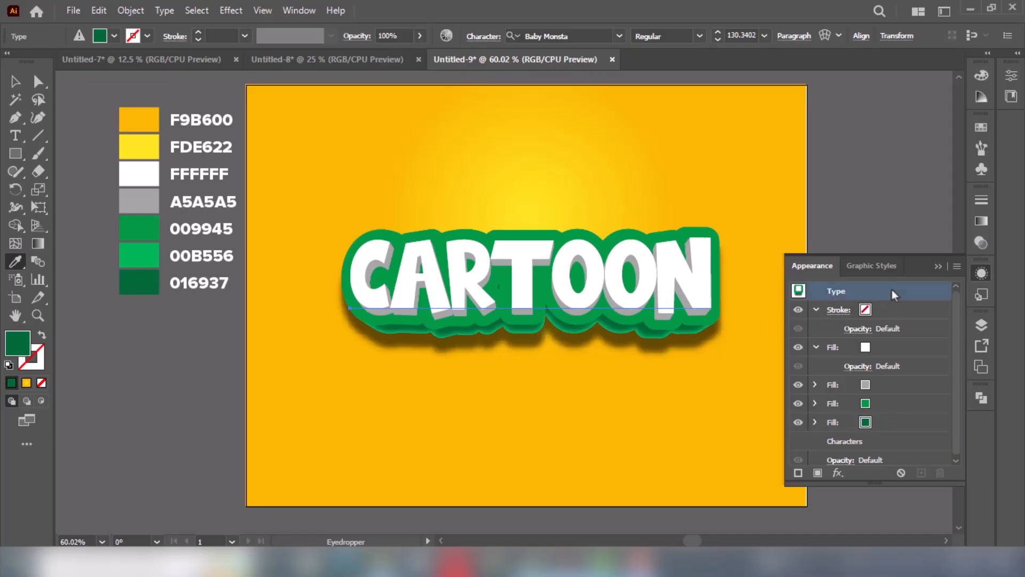
pyautogui.click(838, 472)
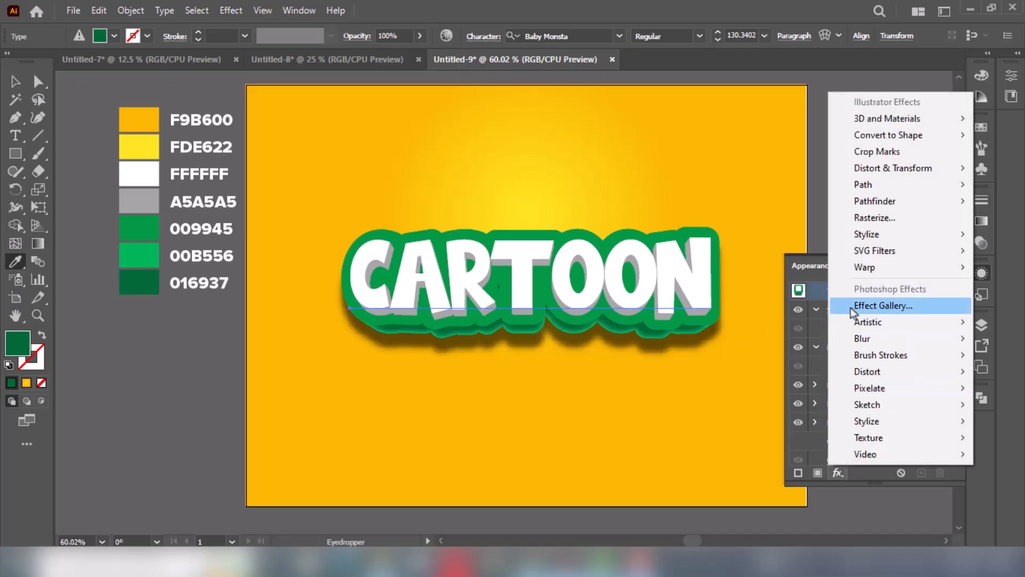
pyautogui.moveTo(860, 270)
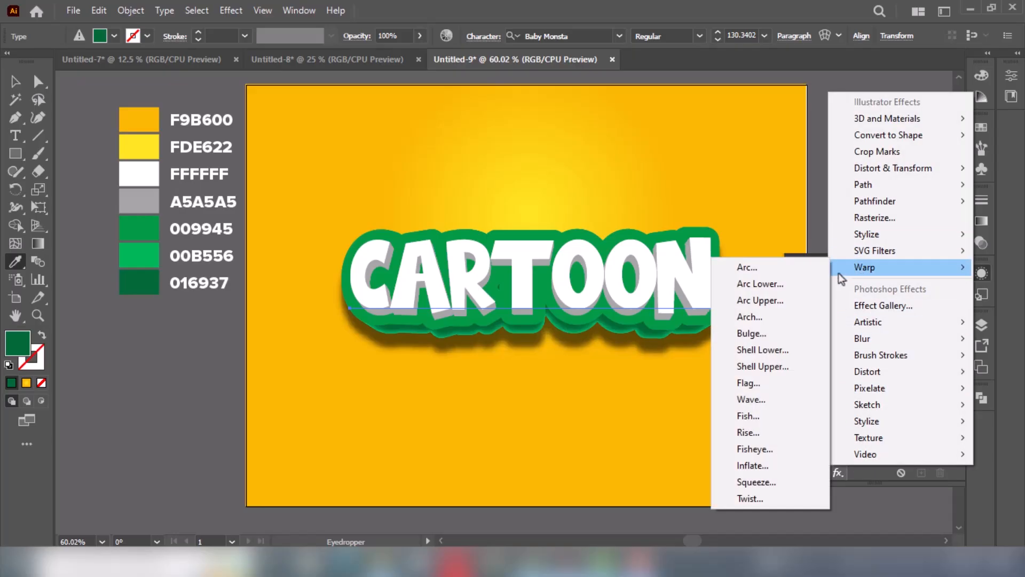
pyautogui.click(803, 272)
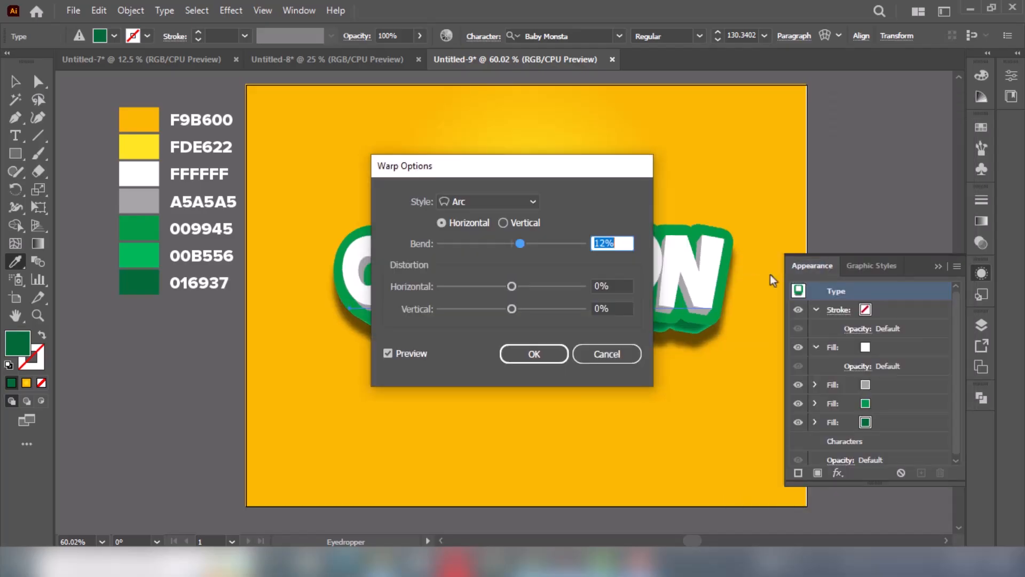
pyautogui.click(523, 203)
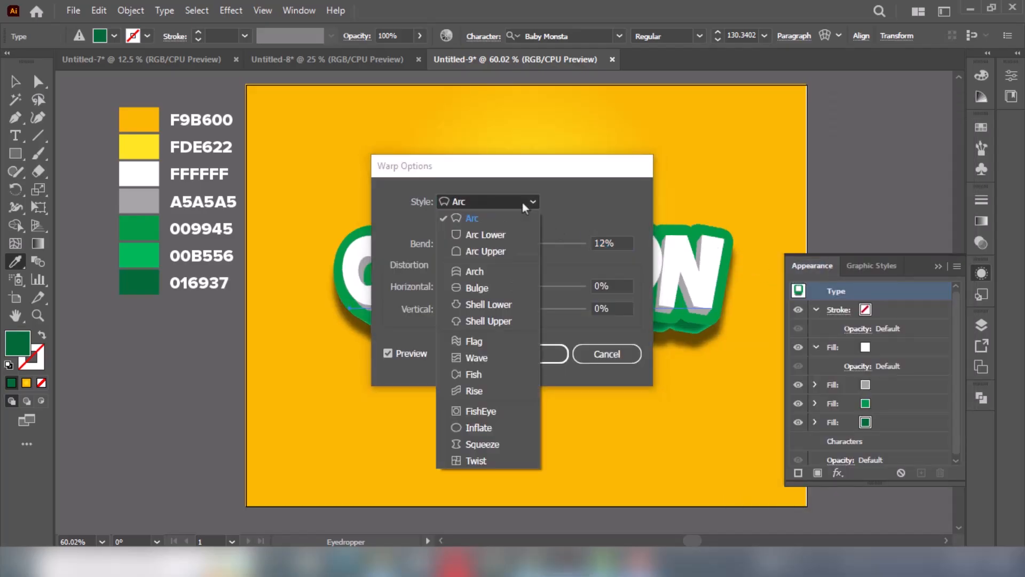
pyautogui.click(500, 220)
pyautogui.click(620, 243)
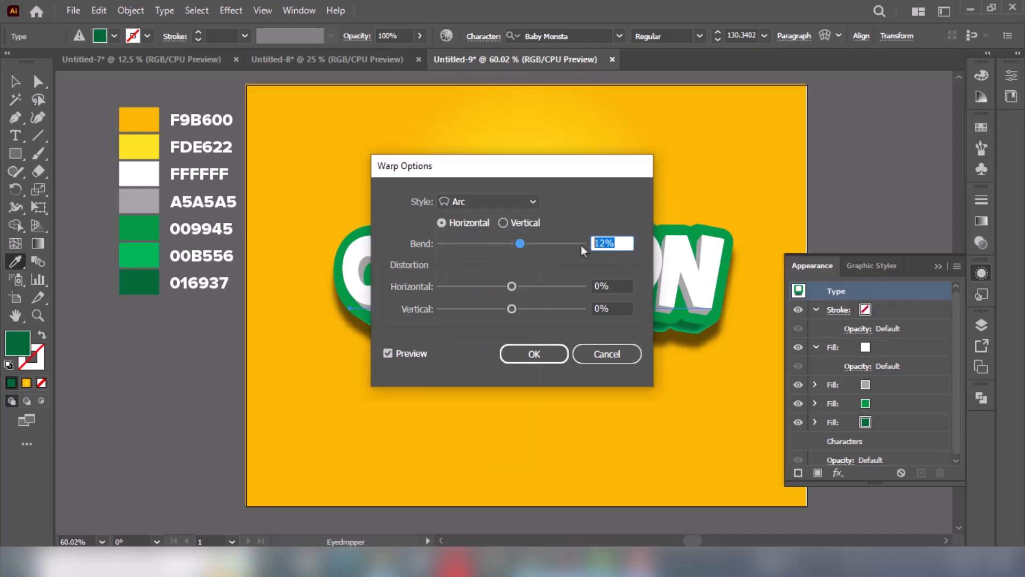
pyautogui.write('13')
pyautogui.click(614, 294)
pyautogui.click(609, 310)
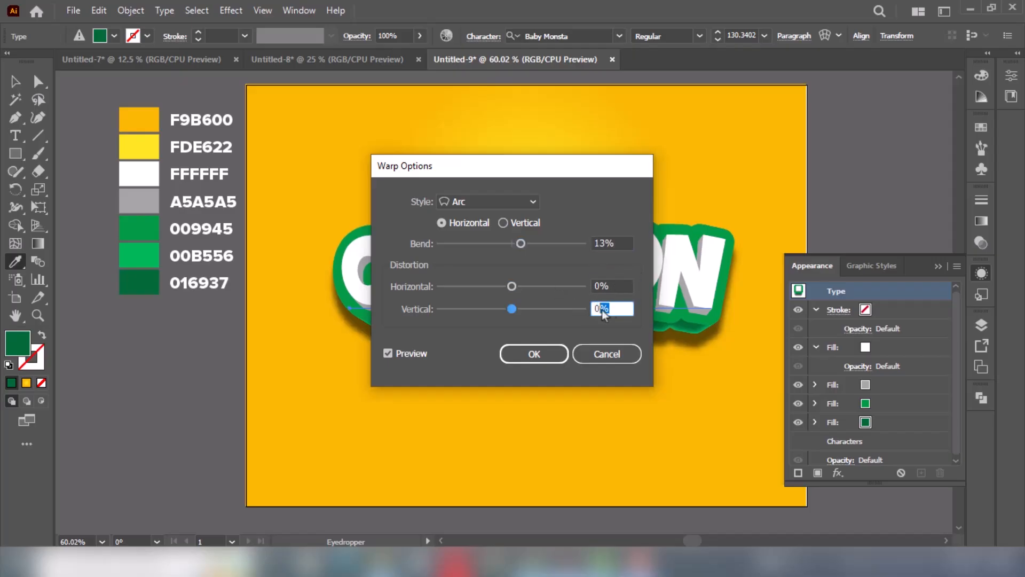
pyautogui.click(534, 354)
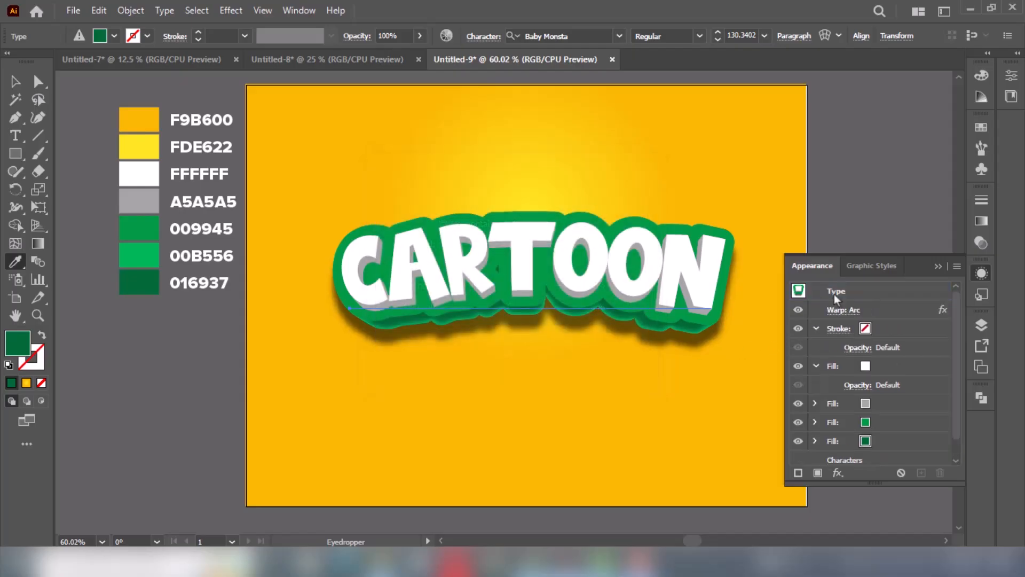
# - Collapse the appearance settings, switch to the Selection tool and deselect the warped CARTOON text
pyautogui.click(938, 265)
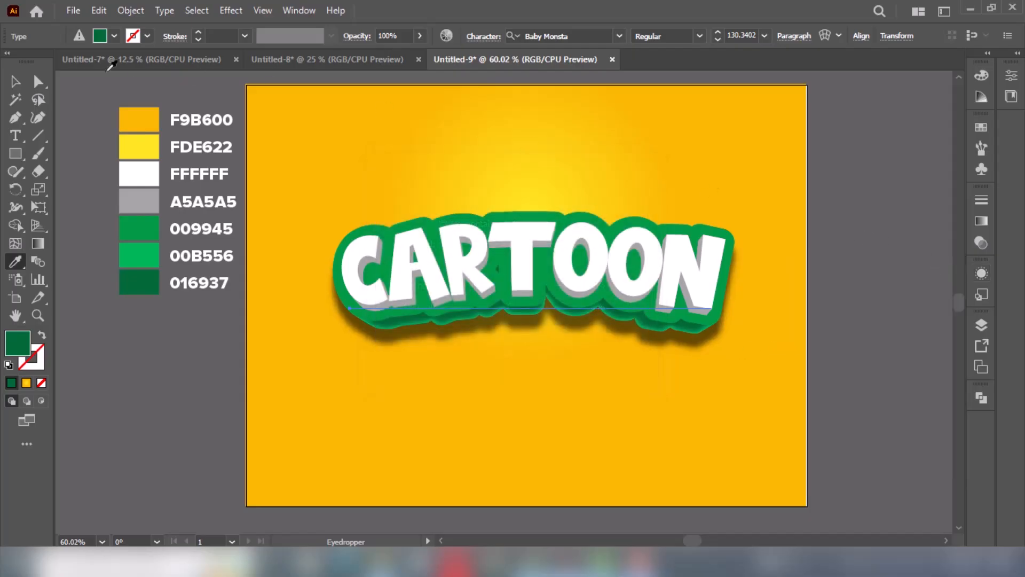
pyautogui.press('v')
pyautogui.click(843, 270)
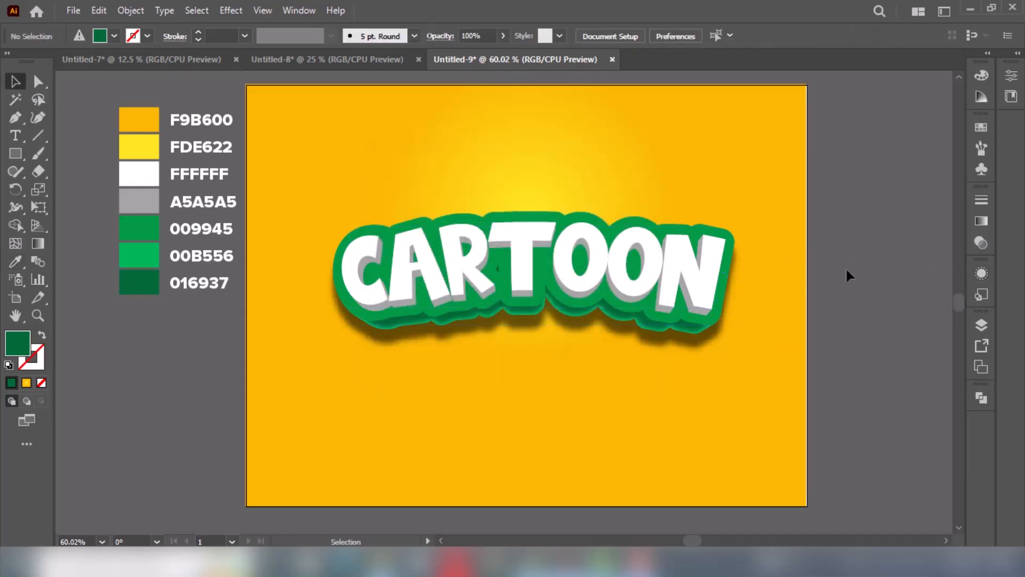